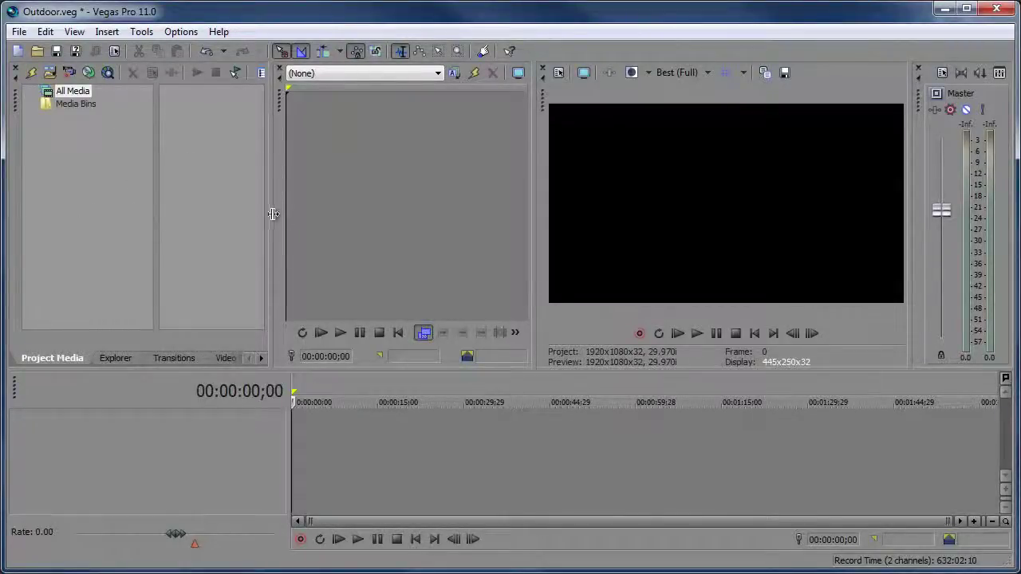
Step: Widen the Project Media window and give the timeline area more height
{"action": "left_click_drag", "start_coordinate": [273, 214], "coordinate": [463, 243]}
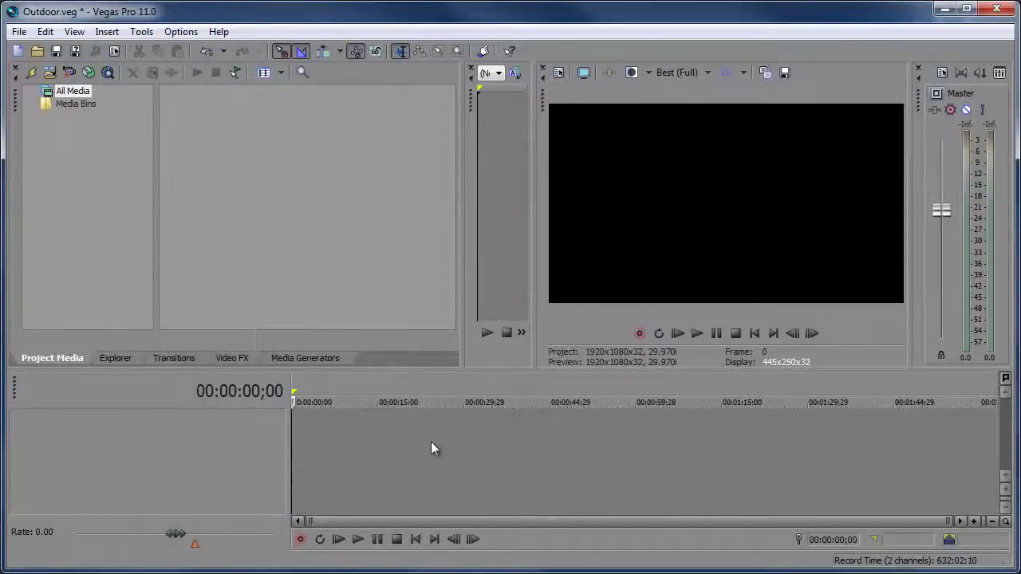
{"action": "left_click_drag", "start_coordinate": [367, 370], "coordinate": [371, 344]}
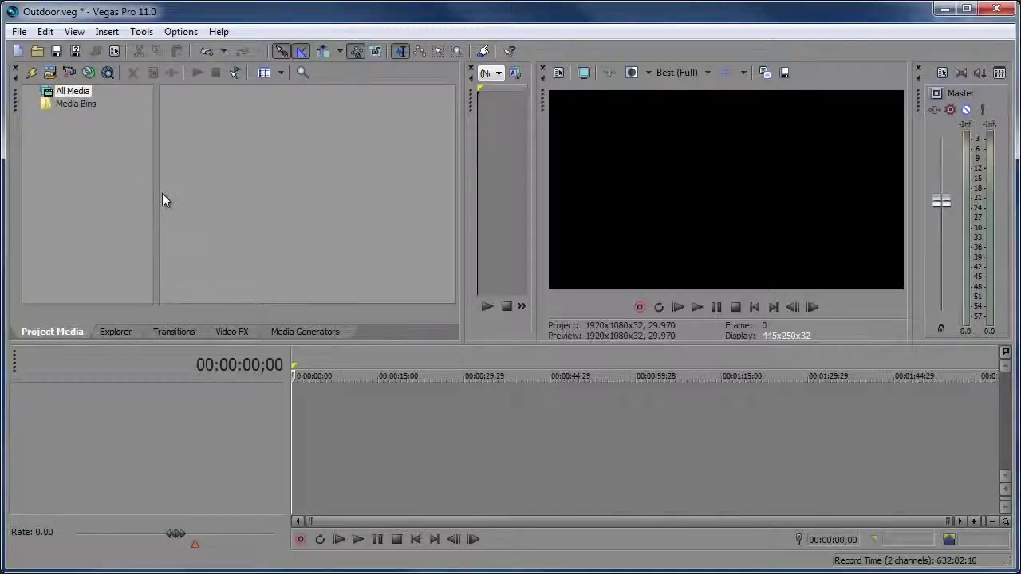
Step: Import all the clips from MVI_7715 through MVI_7724 in the Outdoor folder into the project media
{"action": "left_click", "coordinate": [49, 73]}
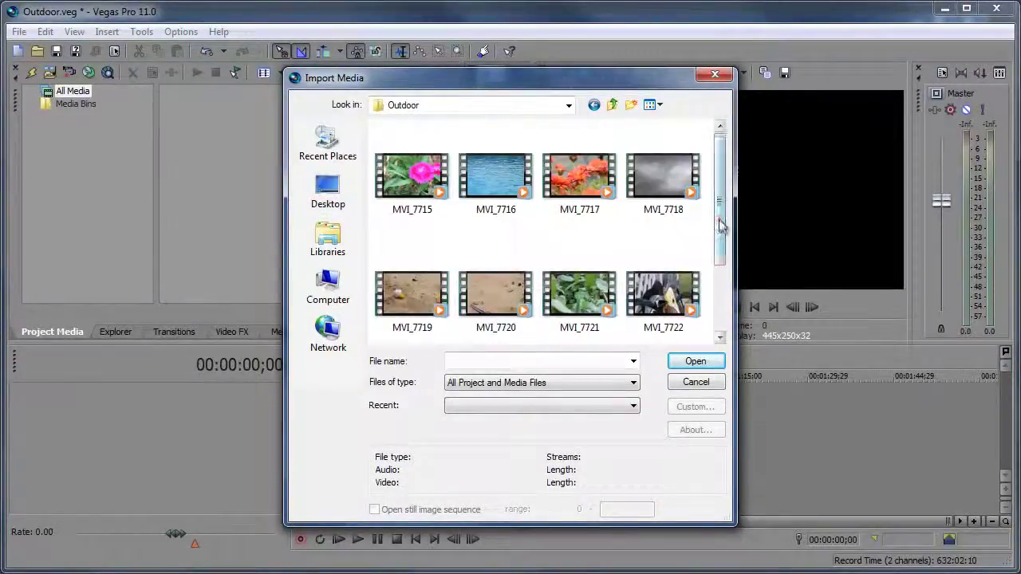
{"action": "left_click_drag", "start_coordinate": [720, 225], "coordinate": [721, 317]}
{"action": "scroll", "coordinate": [606, 263], "scroll_direction": "up", "scroll_amount": 1}
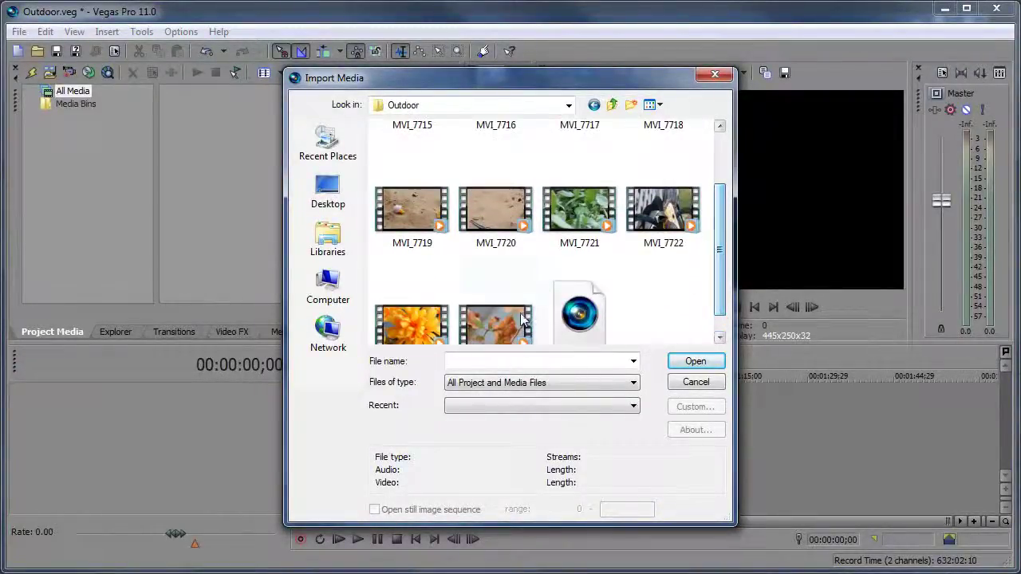
{"action": "left_click", "coordinate": [515, 315]}
{"action": "scroll", "coordinate": [398, 183], "scroll_direction": "up", "scroll_amount": 3}
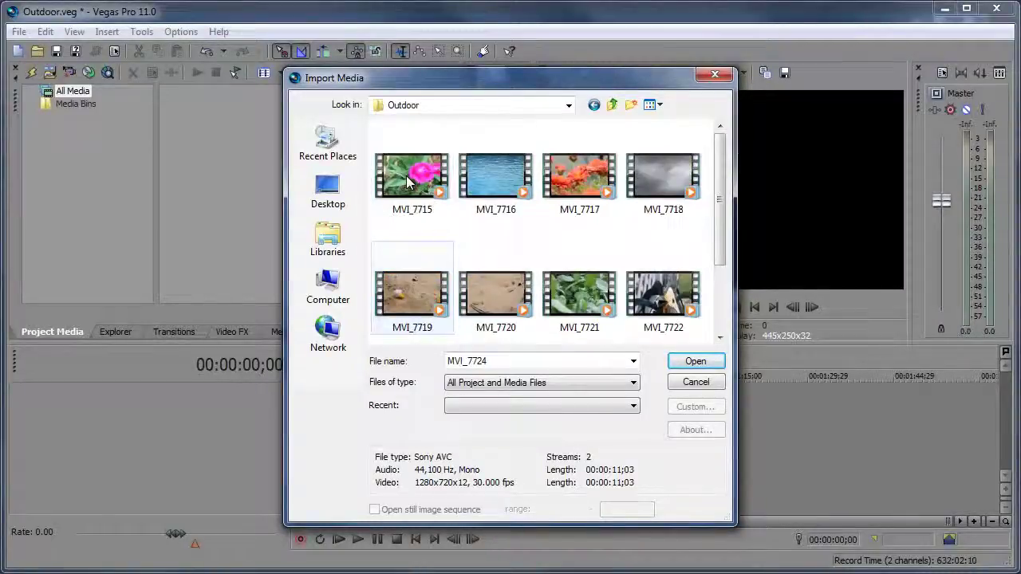
{"action": "left_click", "coordinate": [412, 174], "text": "shift"}
{"action": "left_click", "coordinate": [695, 361]}
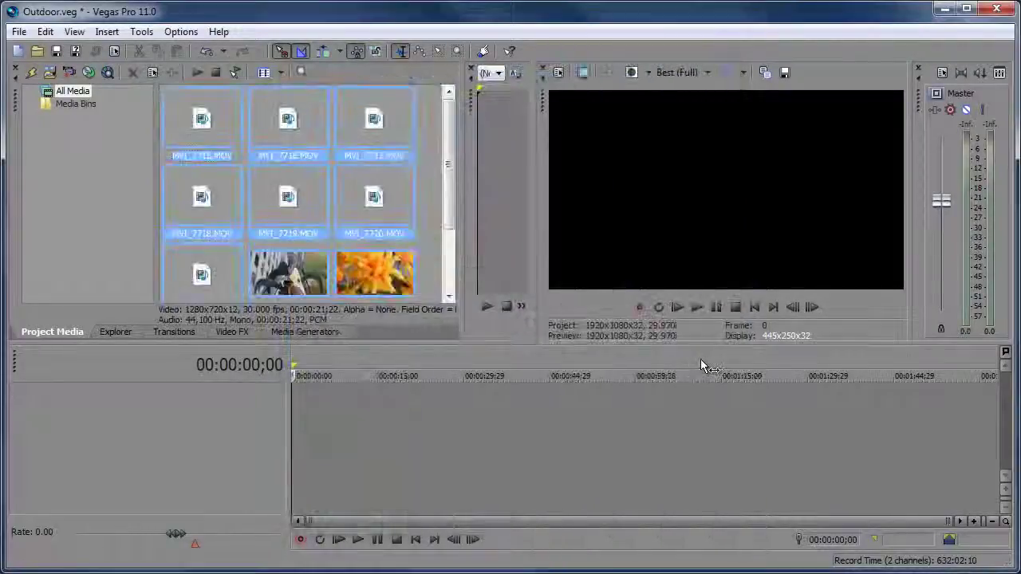
{"action": "left_click", "coordinate": [438, 136]}
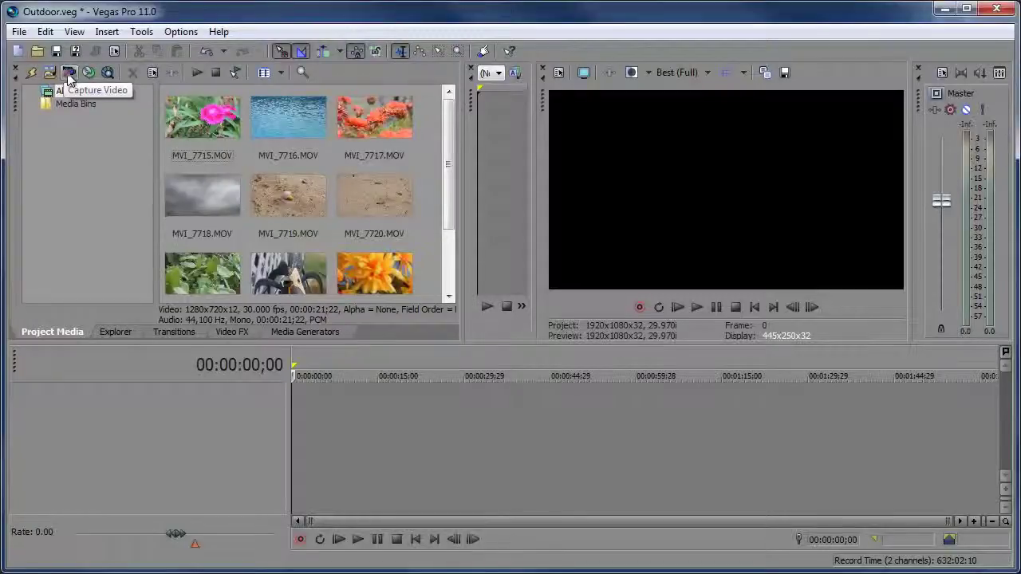
Step: Look at the Capture Video format choices and the Extract Audio from CD options, cancelling both
{"action": "left_click", "coordinate": [69, 74]}
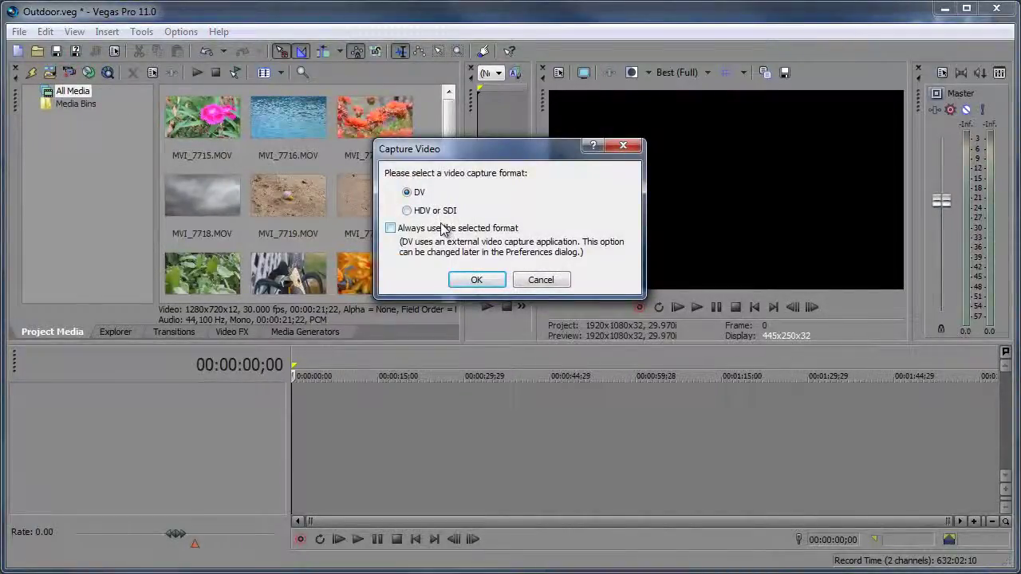
{"action": "left_click", "coordinate": [541, 281]}
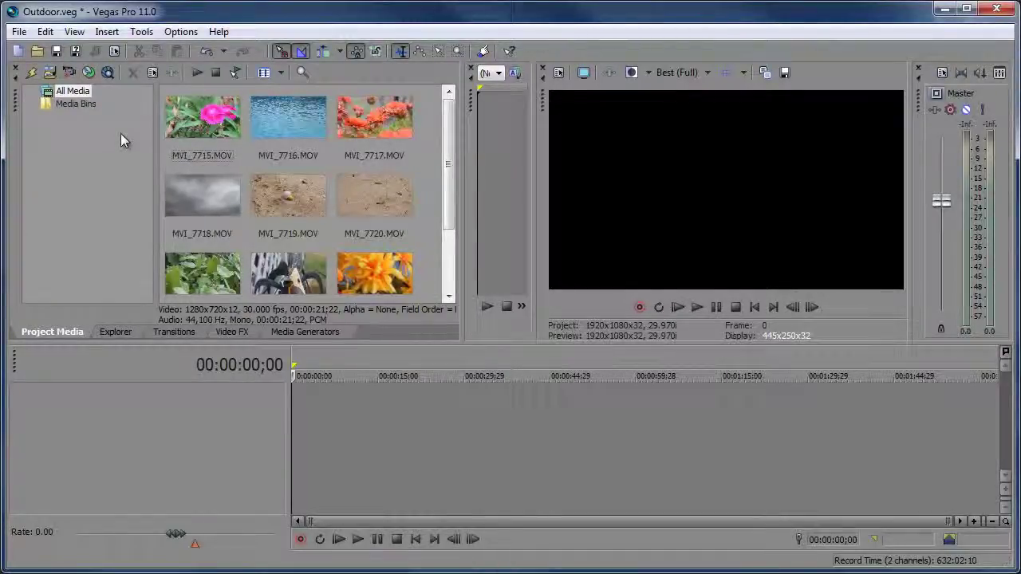
{"action": "left_click", "coordinate": [88, 75]}
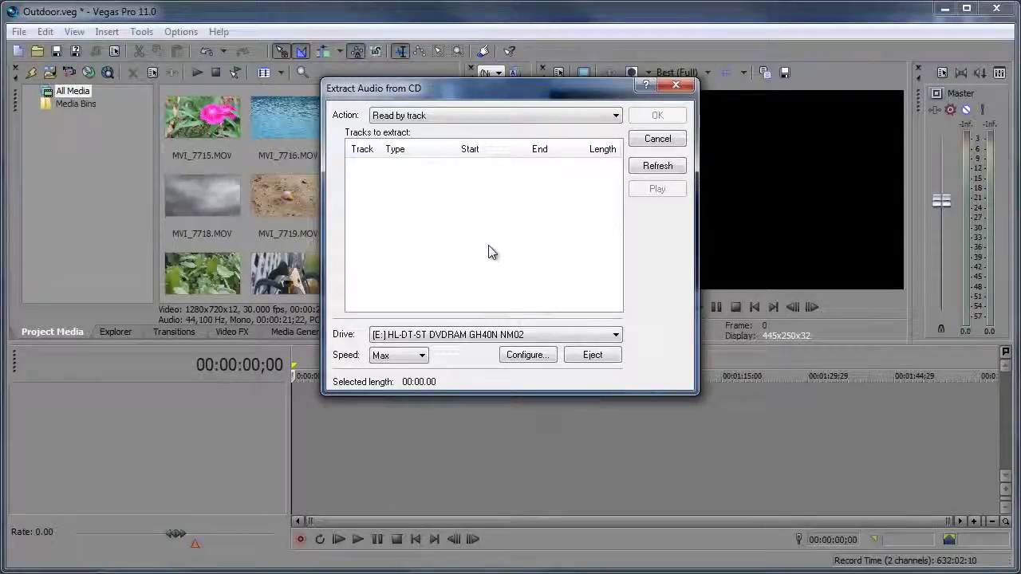
{"action": "left_click", "coordinate": [658, 141]}
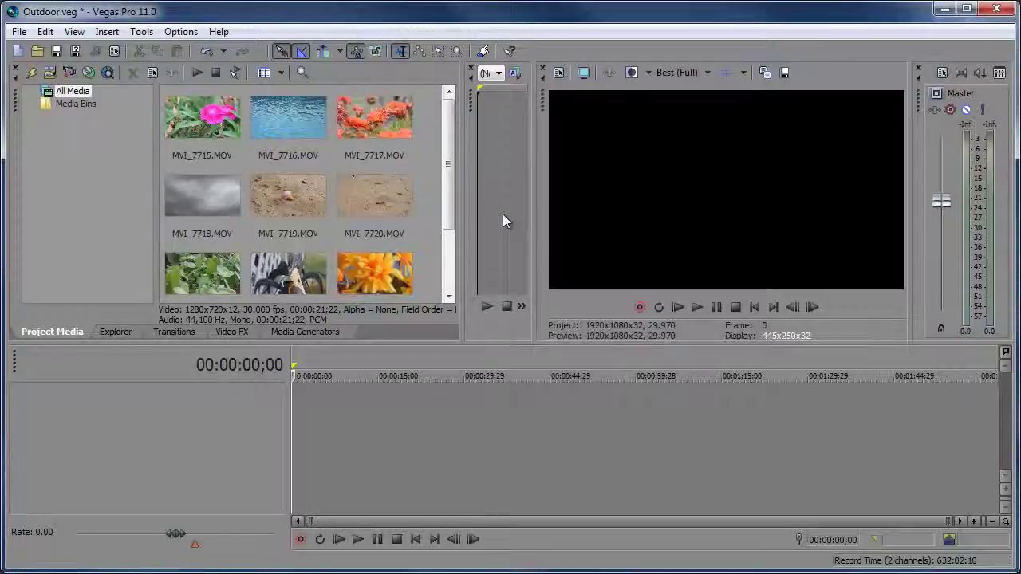
Step: Open Sony's online content page from the project media, look through the loop and sample collections, and close the browser
{"action": "left_click", "coordinate": [113, 78]}
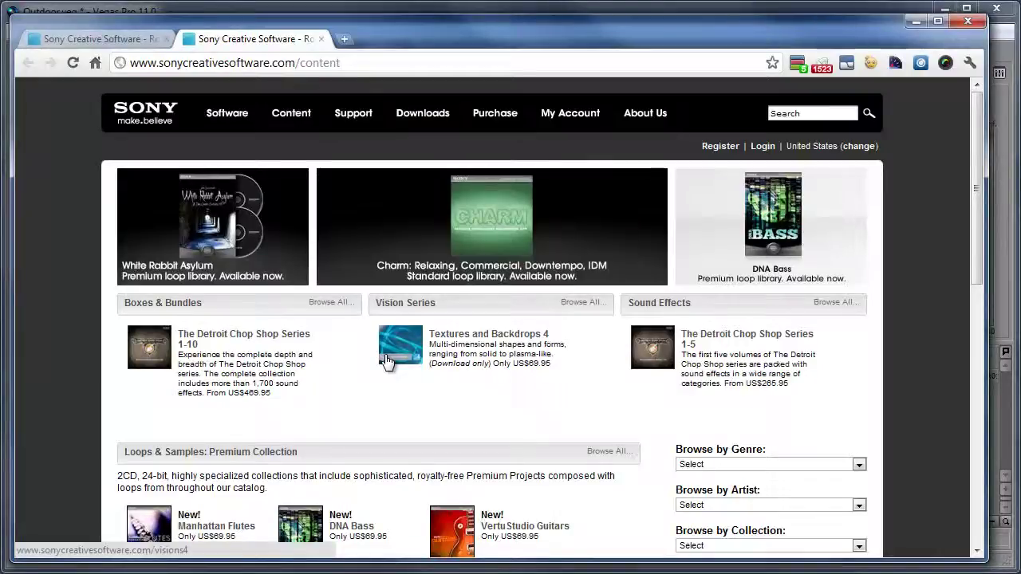
{"action": "scroll", "coordinate": [385, 362], "scroll_direction": "down", "scroll_amount": 2}
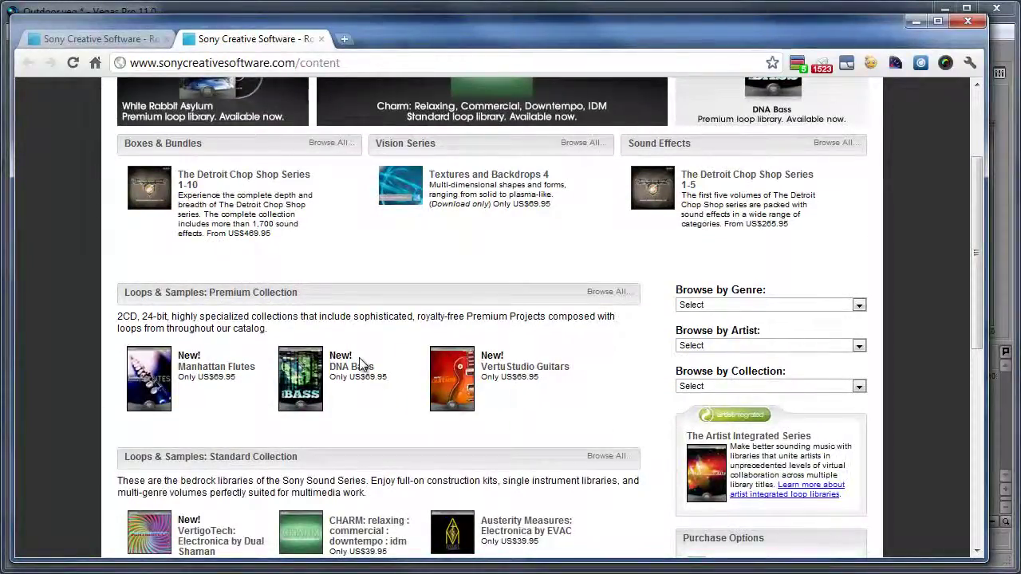
{"action": "scroll", "coordinate": [361, 364], "scroll_direction": "down", "scroll_amount": 3}
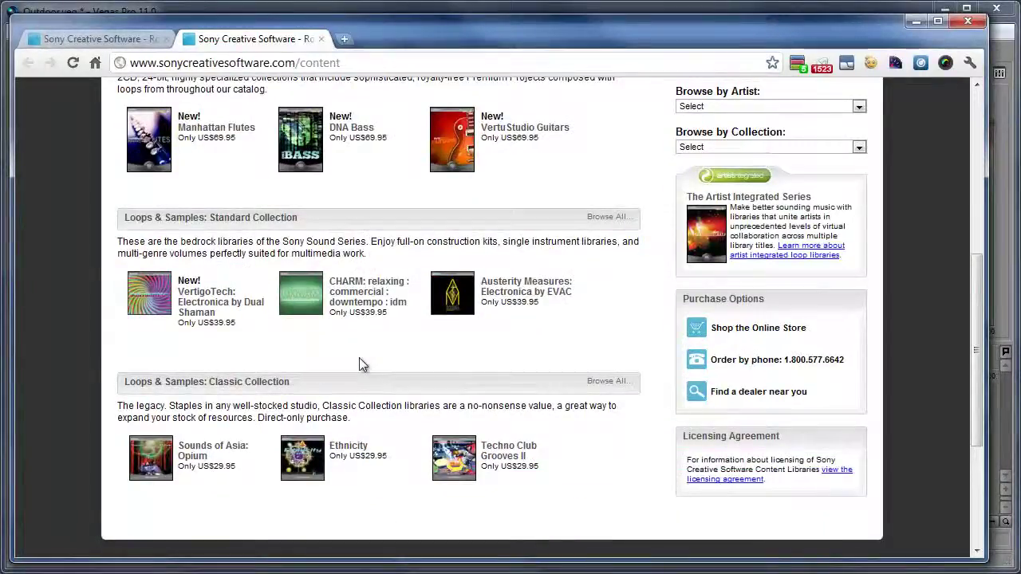
{"action": "scroll", "coordinate": [375, 346], "scroll_direction": "down", "scroll_amount": 2}
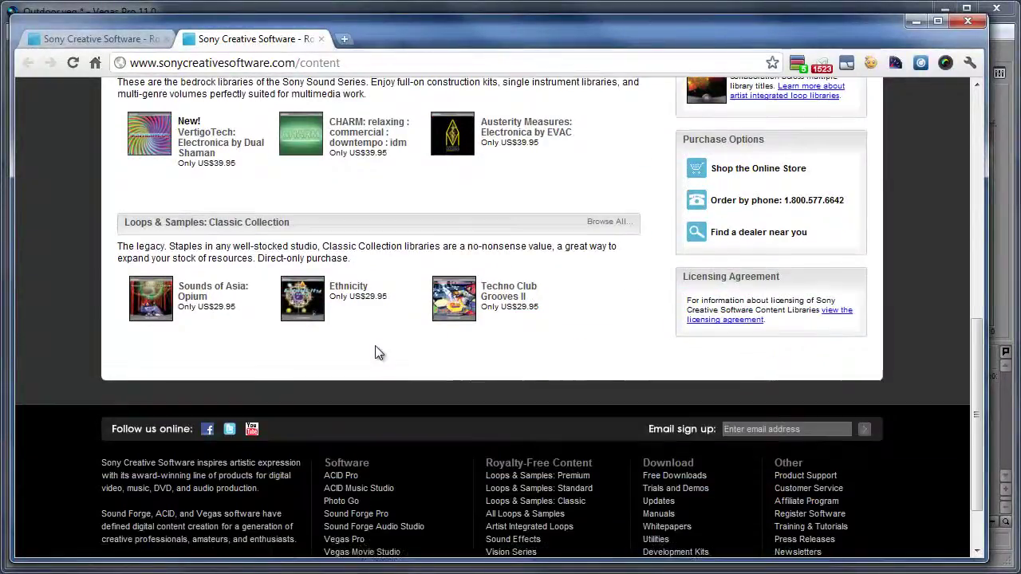
{"action": "scroll", "coordinate": [376, 351], "scroll_direction": "up", "scroll_amount": 3}
{"action": "left_click", "coordinate": [967, 21]}
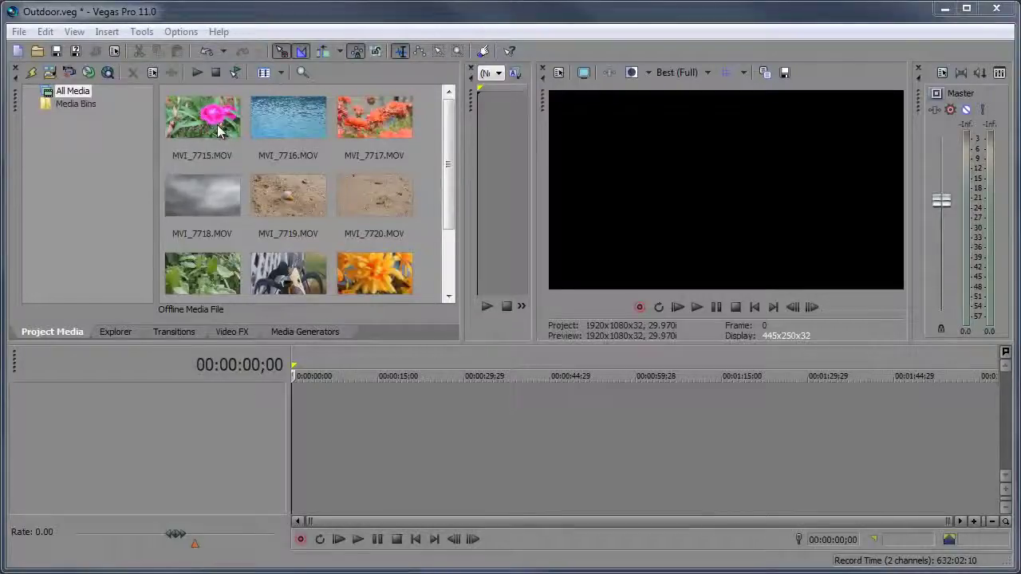
Step: Select the MVI_7715, MVI_7719 and MVI_7717 clips together in the project media
{"action": "left_click_drag", "start_coordinate": [221, 131], "coordinate": [299, 198]}
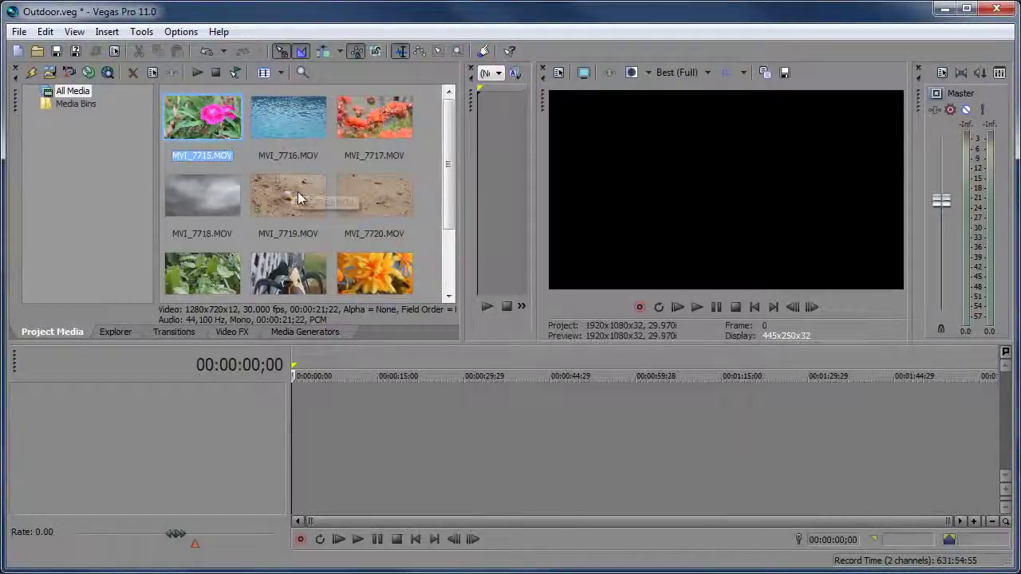
{"action": "left_click", "coordinate": [298, 199], "text": "ctrl"}
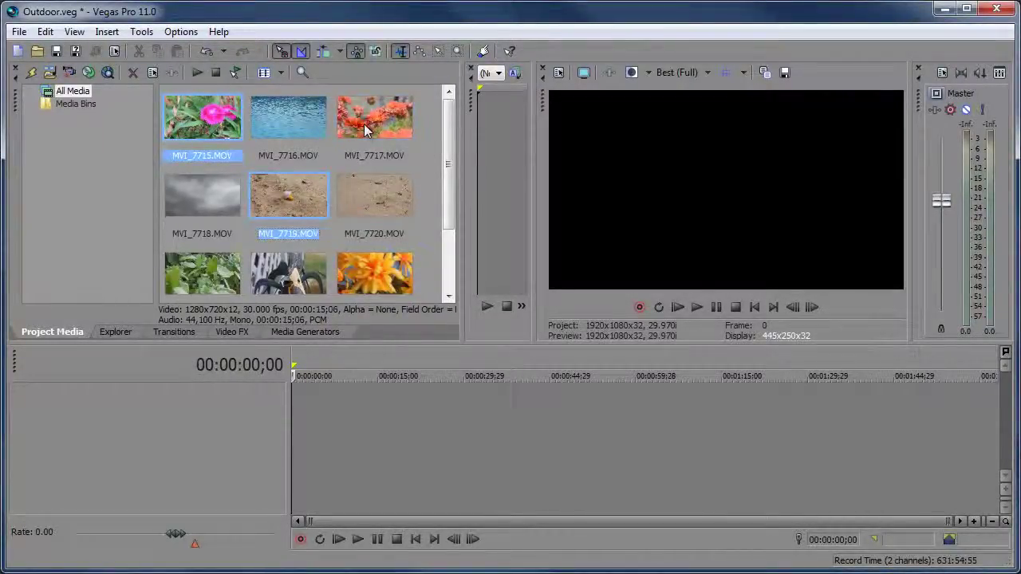
{"action": "left_click", "coordinate": [364, 123], "text": "ctrl"}
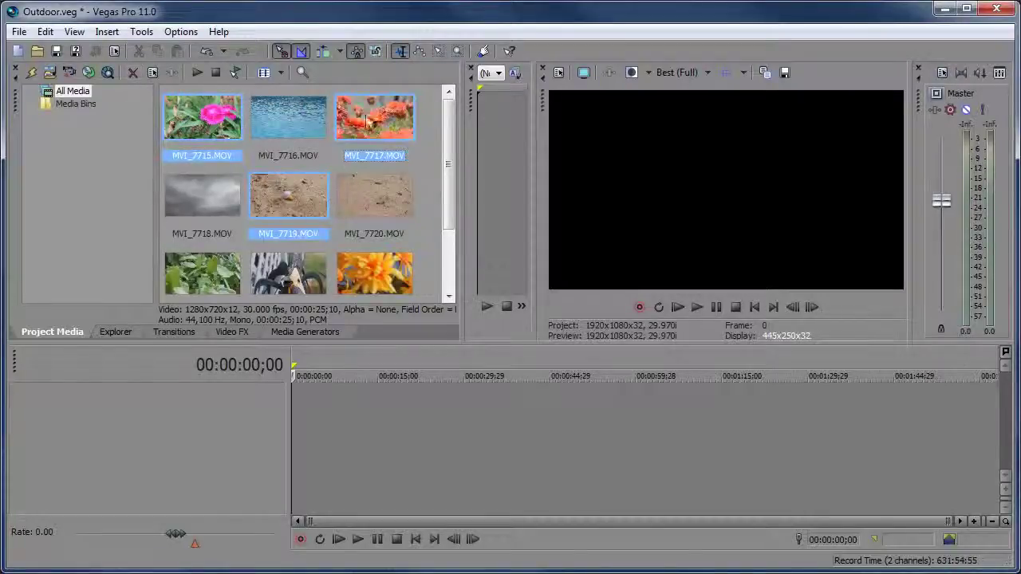
Step: Remove the MVI_7715.MOV clip from the project media and undo the removal
{"action": "left_click", "coordinate": [225, 140]}
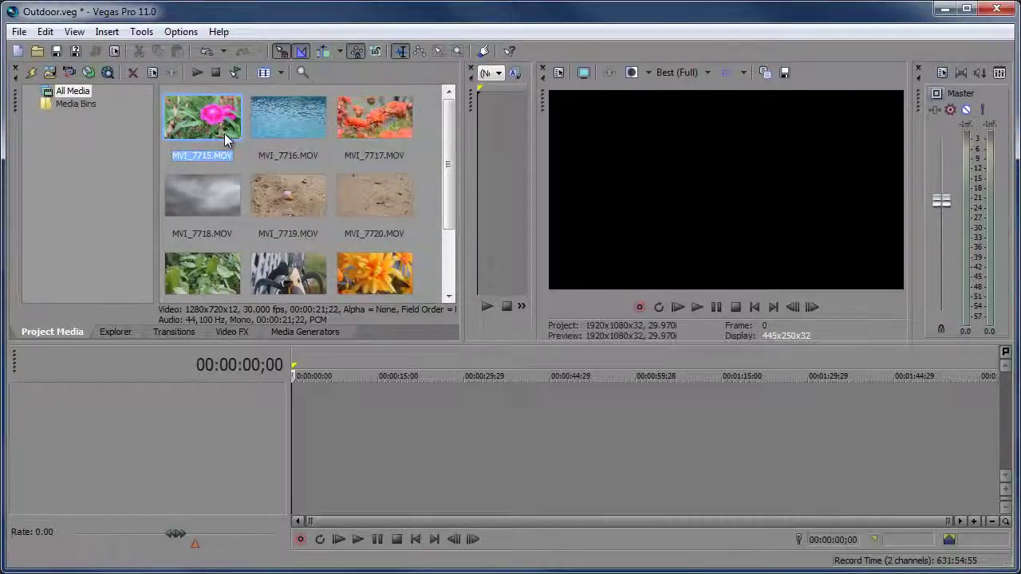
{"action": "left_click", "coordinate": [132, 74]}
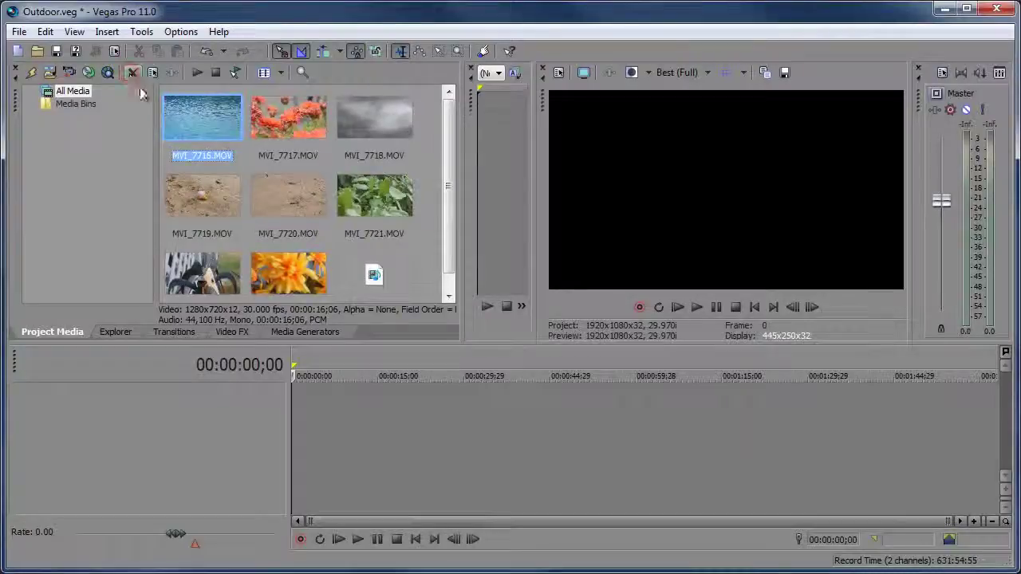
{"action": "left_click", "coordinate": [206, 51]}
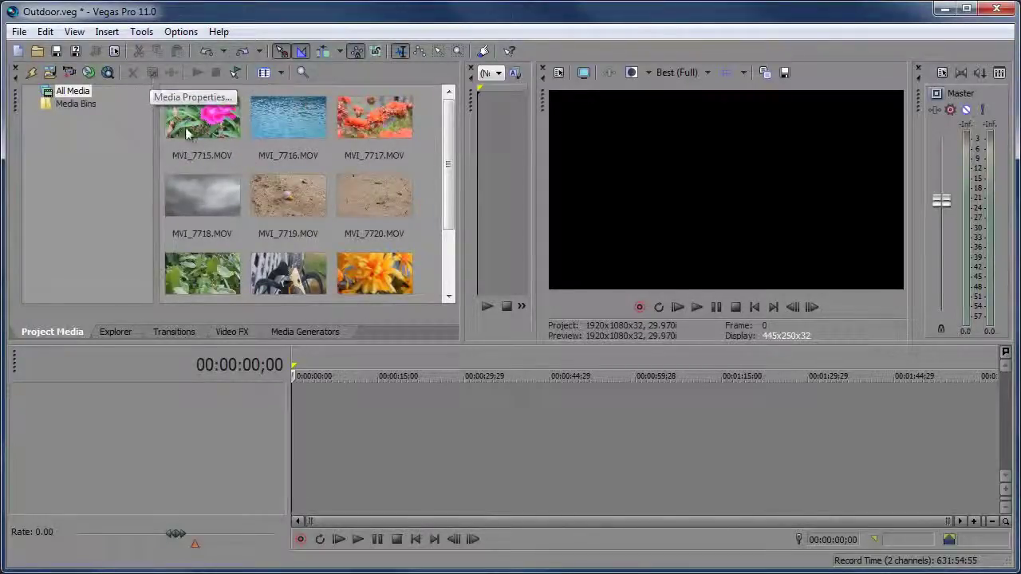
Step: Examine the media properties of MVI_7715.MOV and close them without changes
{"action": "left_click", "coordinate": [209, 136]}
{"action": "left_click", "coordinate": [152, 73]}
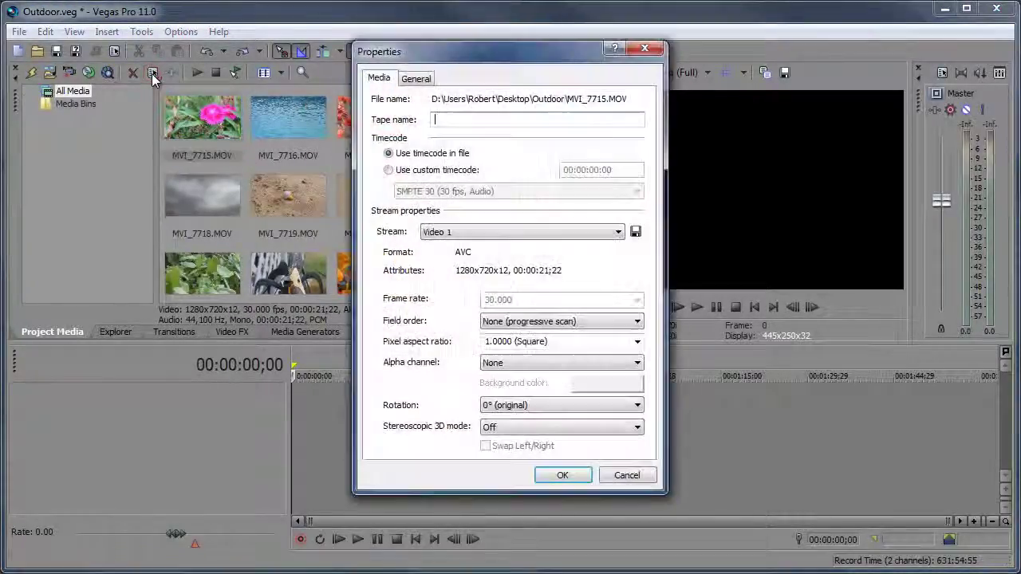
{"action": "left_click", "coordinate": [627, 475]}
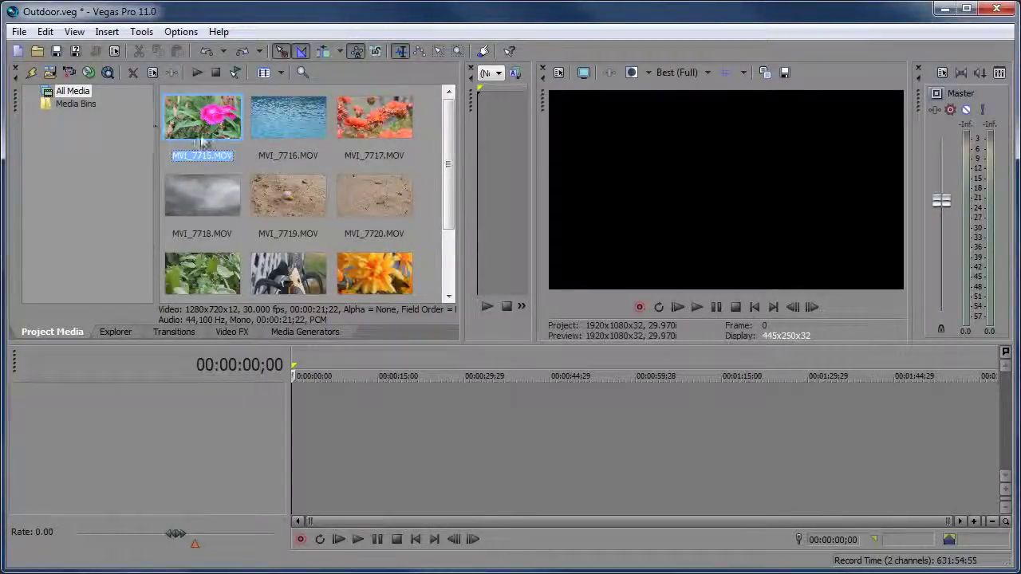
Step: Add the Sony Brightness and Contrast effect as Media FX on MVI_7715.MOV, keeping its settings window floating
{"action": "left_click", "coordinate": [172, 72]}
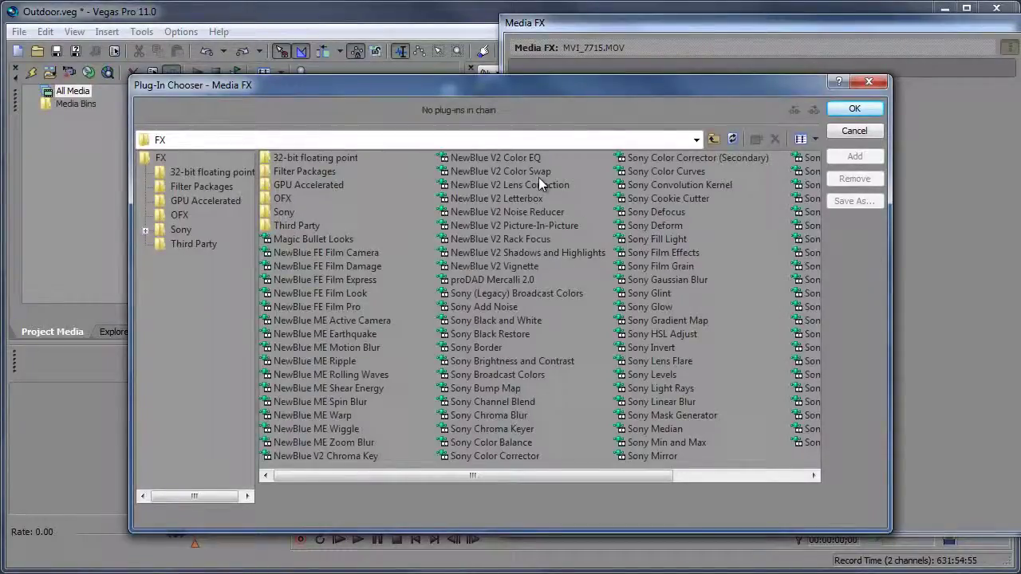
{"action": "double_click", "coordinate": [283, 211]}
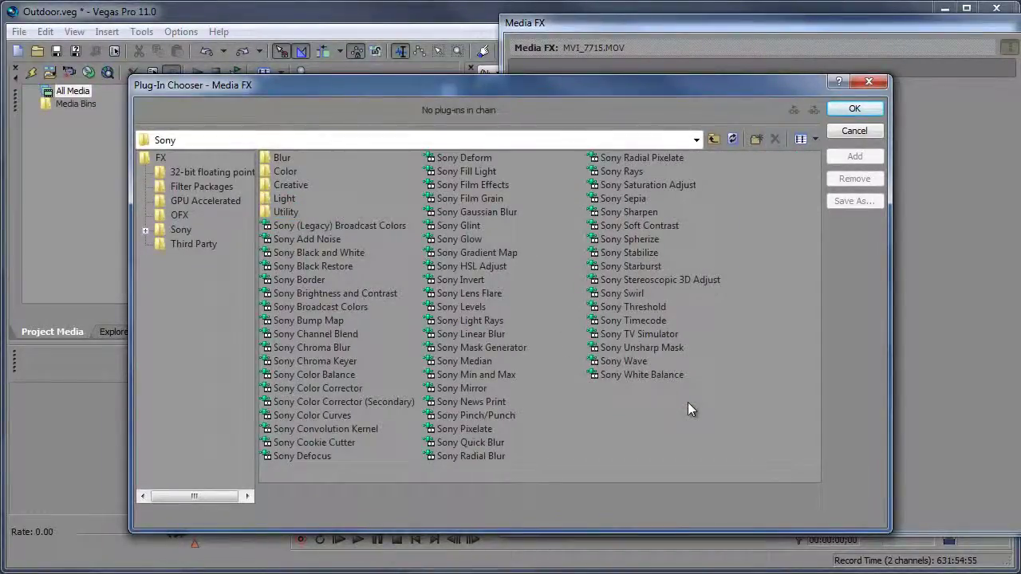
{"action": "double_click", "coordinate": [362, 294]}
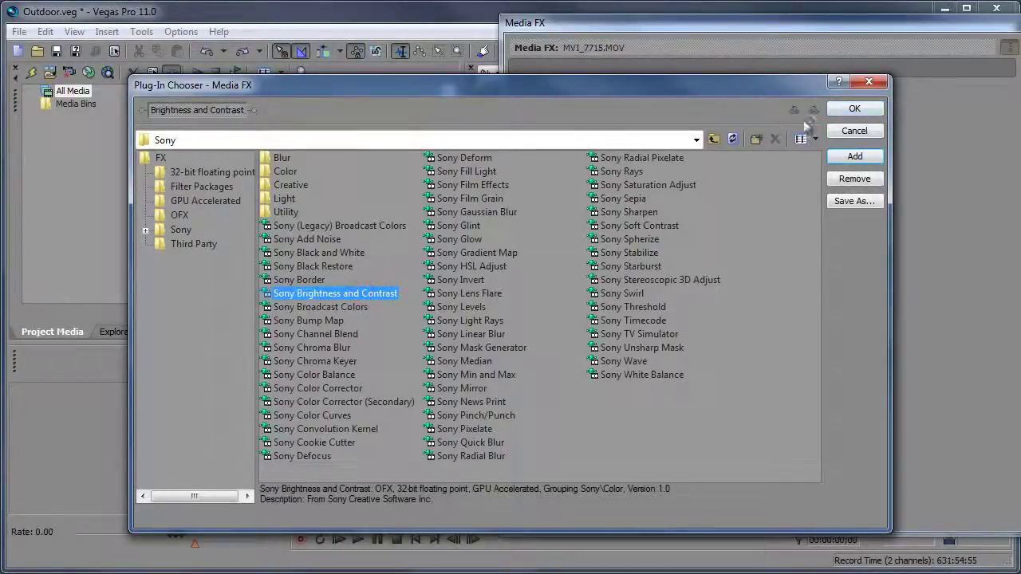
{"action": "left_click", "coordinate": [854, 108]}
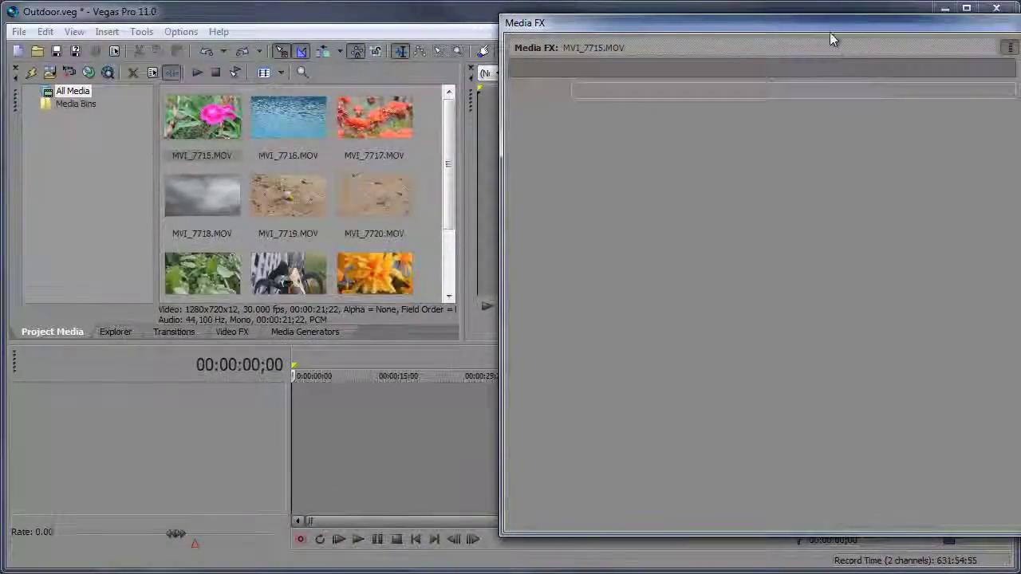
{"action": "double_click", "coordinate": [757, 35]}
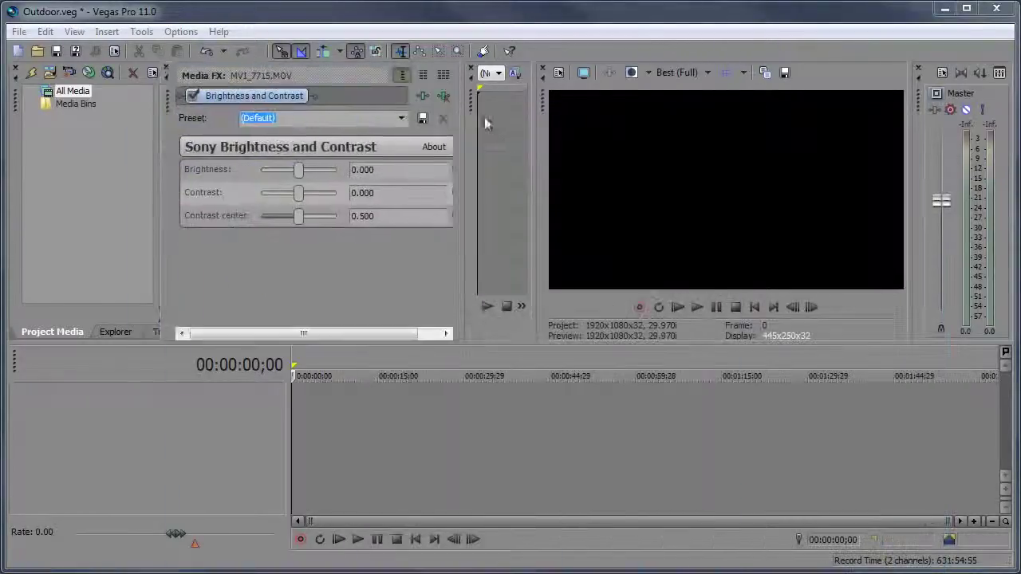
{"action": "left_click_drag", "start_coordinate": [484, 117], "coordinate": [493, 7]}
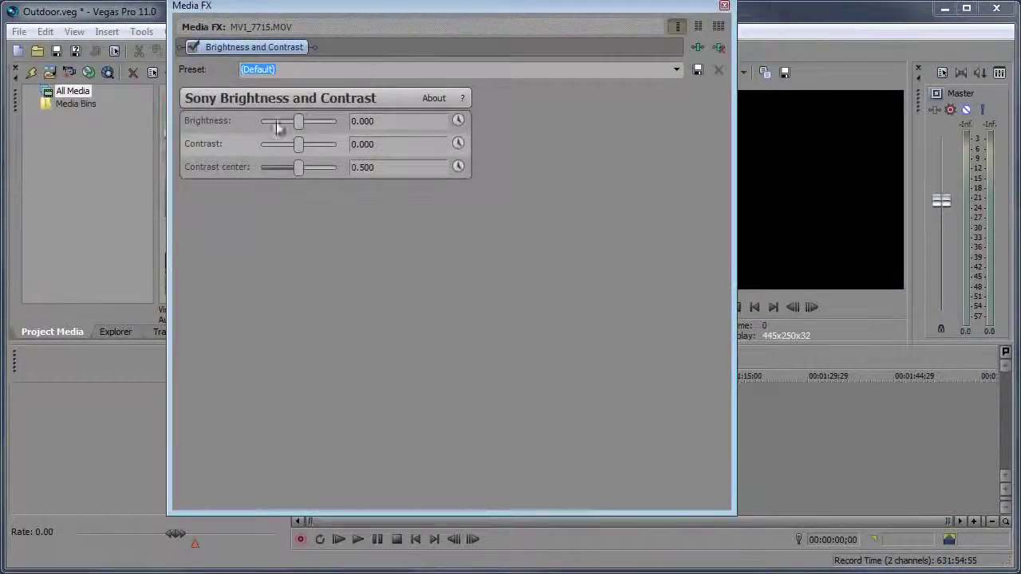
Step: Apply the (RP-1) Romantic Kiss preset to the Brightness and Contrast effect and close the Media FX window
{"action": "left_click", "coordinate": [674, 70]}
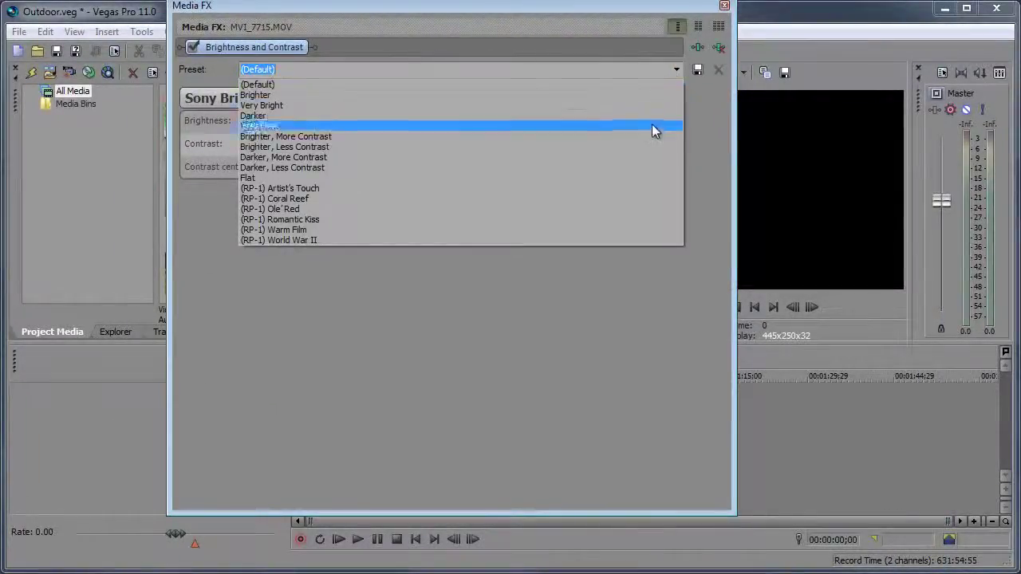
{"action": "left_click", "coordinate": [623, 221]}
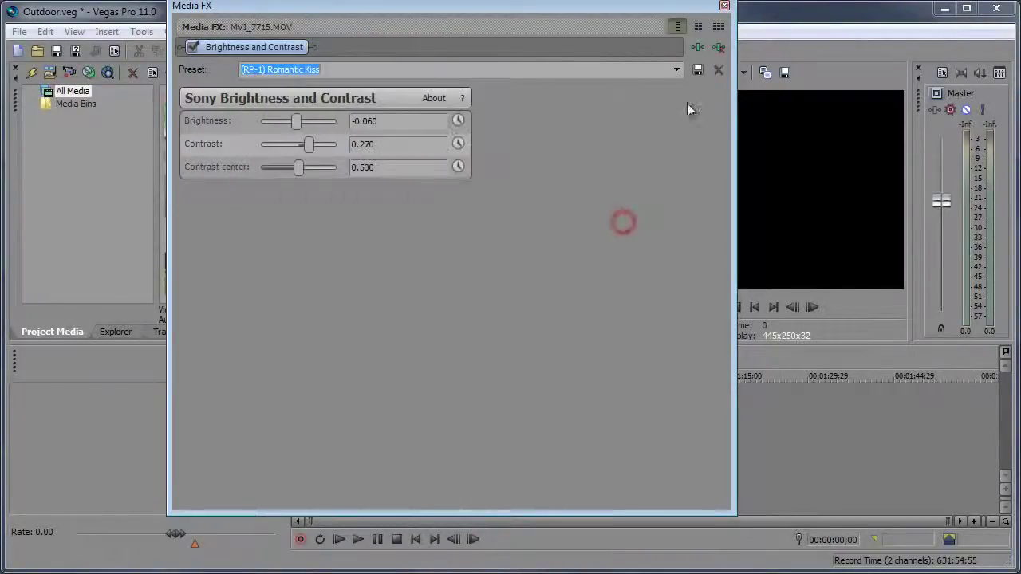
{"action": "left_click", "coordinate": [724, 6]}
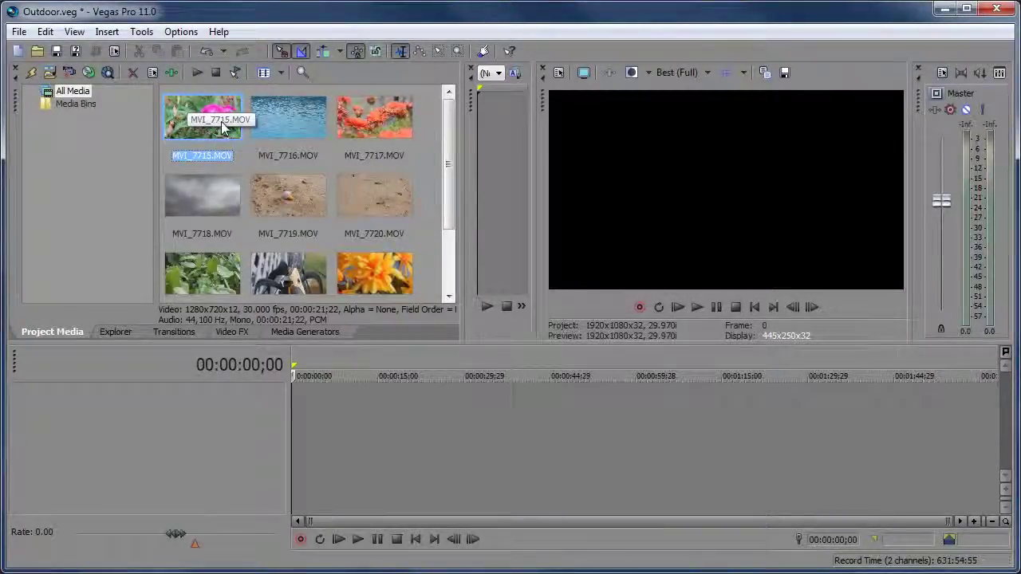
Step: Place MVI_7715.MOV at the start of the timeline and preview its frame at 00:00:11;20
{"action": "left_click_drag", "start_coordinate": [217, 120], "coordinate": [408, 472]}
{"action": "left_click", "coordinate": [335, 368]}
{"action": "left_click", "coordinate": [360, 367]}
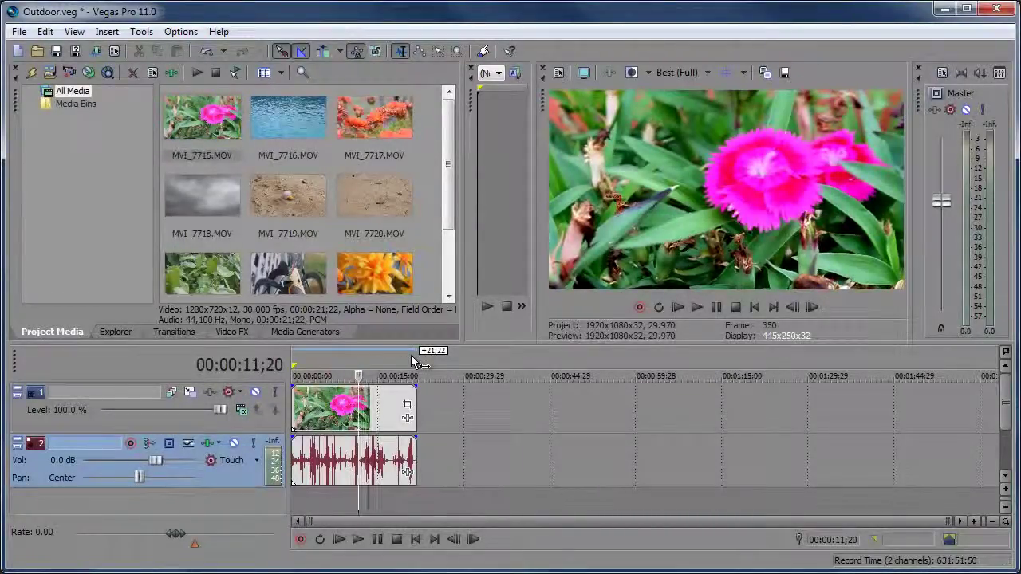
Step: Look at the Video Event FX plug-ins available for the MVI_7715 timeline event and cancel the chooser
{"action": "left_click", "coordinate": [408, 420]}
{"action": "left_click", "coordinate": [853, 131]}
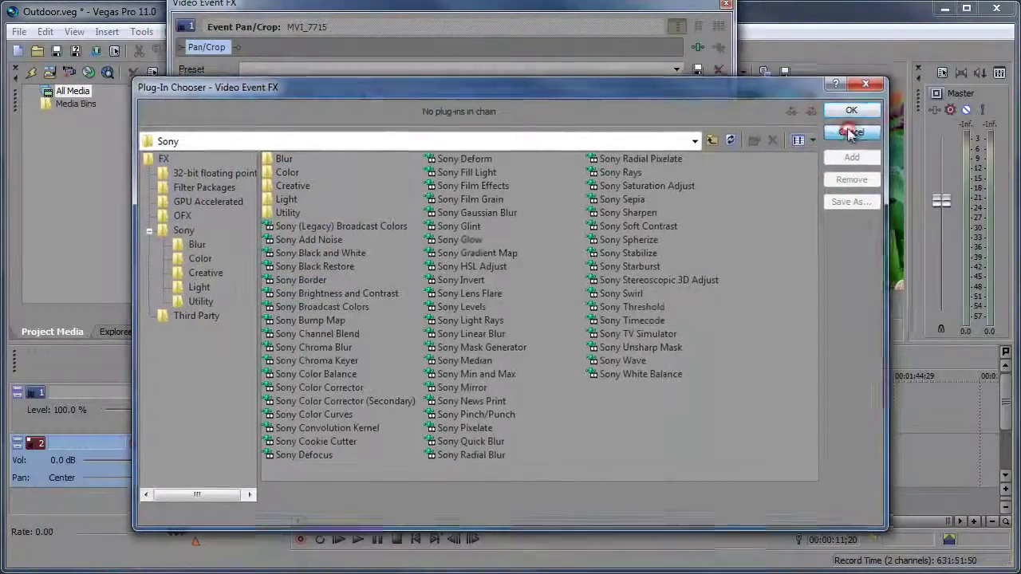
Step: Close the Video Event FX window and trim the end of the MVI_7715 timeline event to a 5:11 length
{"action": "left_click", "coordinate": [728, 4]}
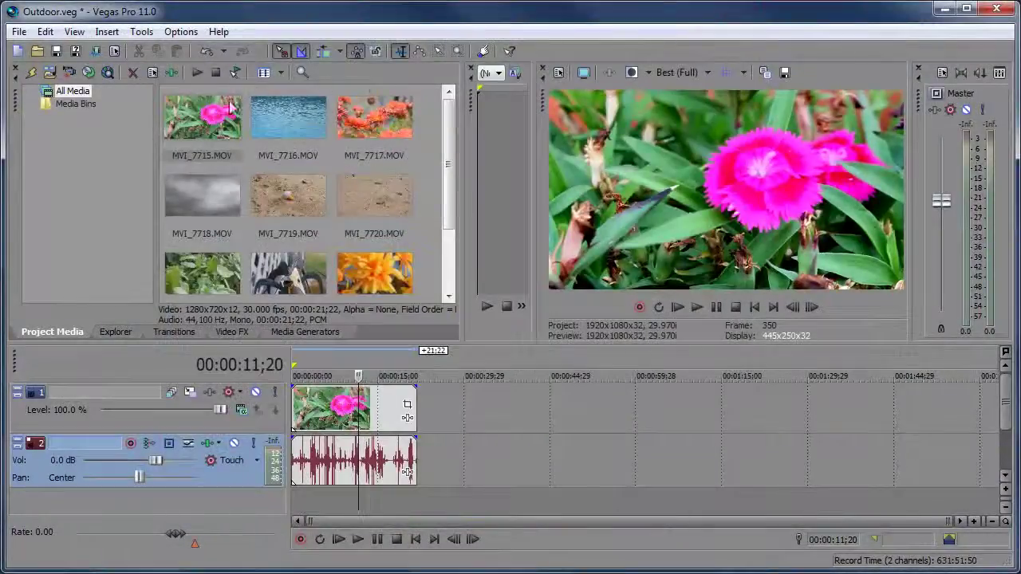
{"action": "left_click", "coordinate": [203, 117]}
{"action": "left_click_drag", "start_coordinate": [416, 409], "coordinate": [322, 410]}
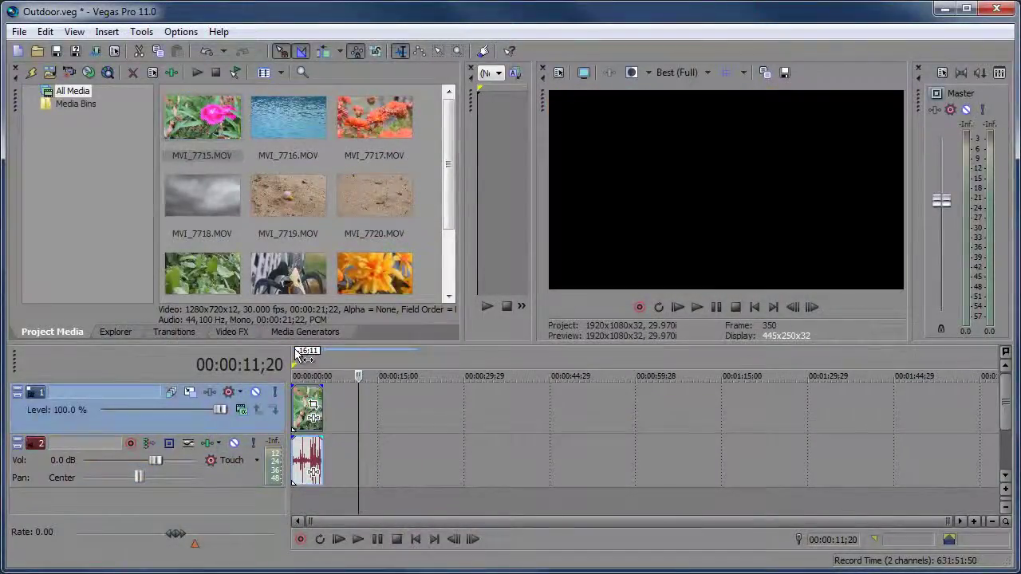
{"action": "left_click", "coordinate": [301, 356]}
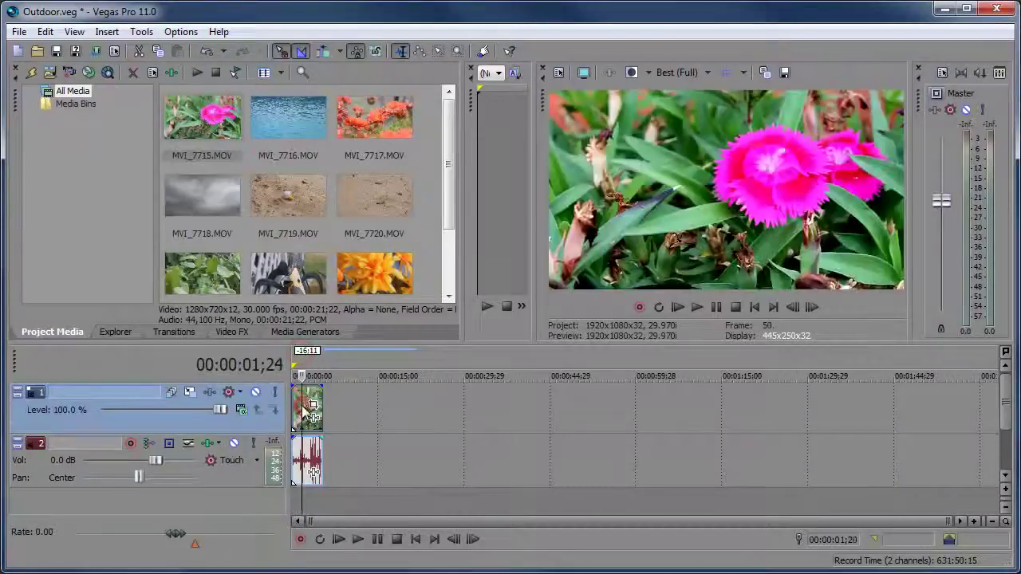
Step: Copy the trimmed MVI_7715 event and paste three spaced copies along the timeline, at about 18, 33 and 46 seconds
{"action": "key", "text": "ctrl+c"}
{"action": "left_click", "coordinate": [394, 358]}
{"action": "key", "text": "ctrl+v"}
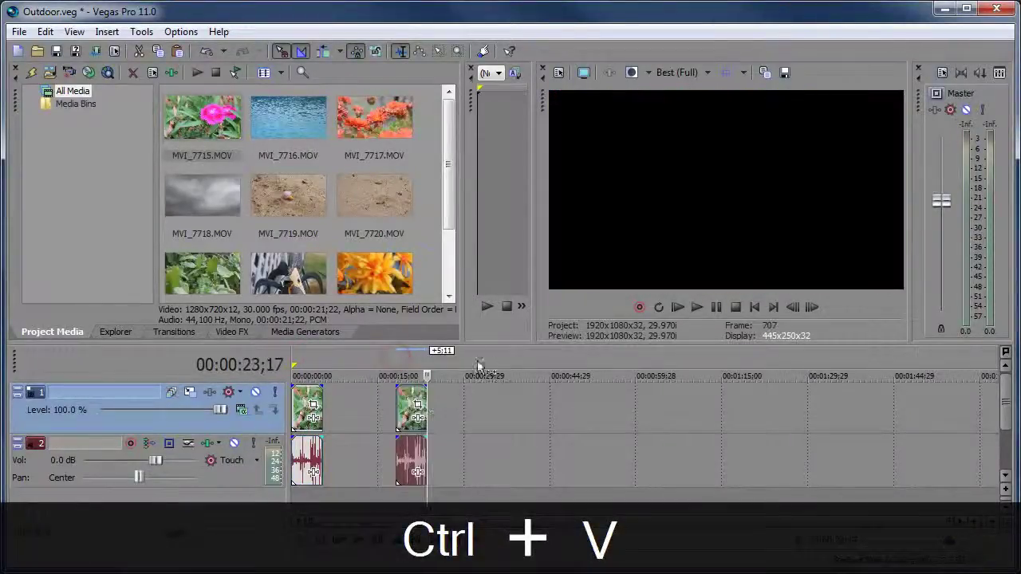
{"action": "left_click", "coordinate": [478, 363]}
{"action": "key", "text": "ctrl+v"}
{"action": "left_click", "coordinate": [555, 398]}
{"action": "key", "text": "ctrl+v"}
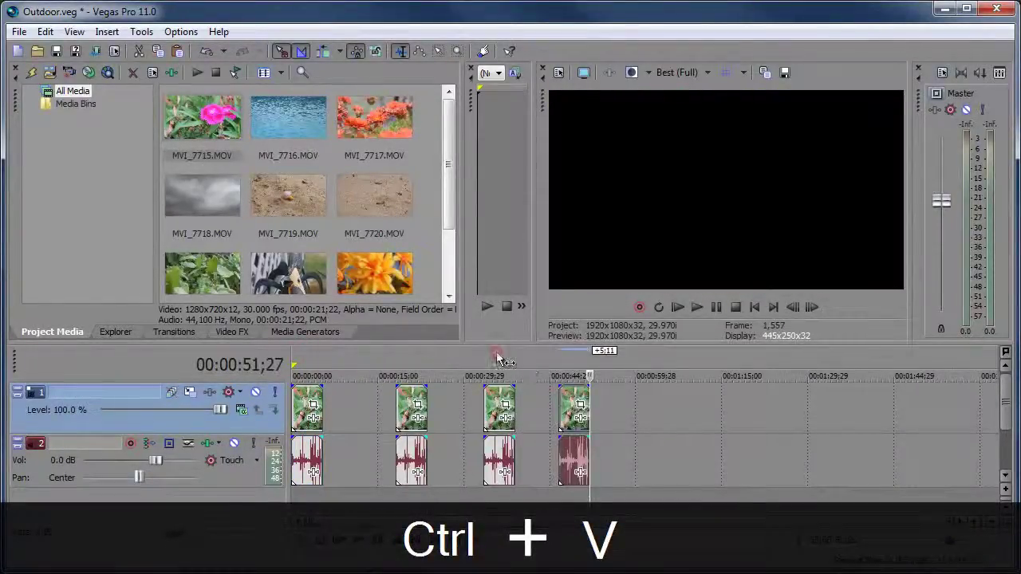
Step: Set Contrast to 0.811 in the Brightness and Contrast Media FX of MVI_7715.MOV, previewing the first event, and close the effect window
{"action": "left_click", "coordinate": [498, 358]}
{"action": "left_click", "coordinate": [311, 357]}
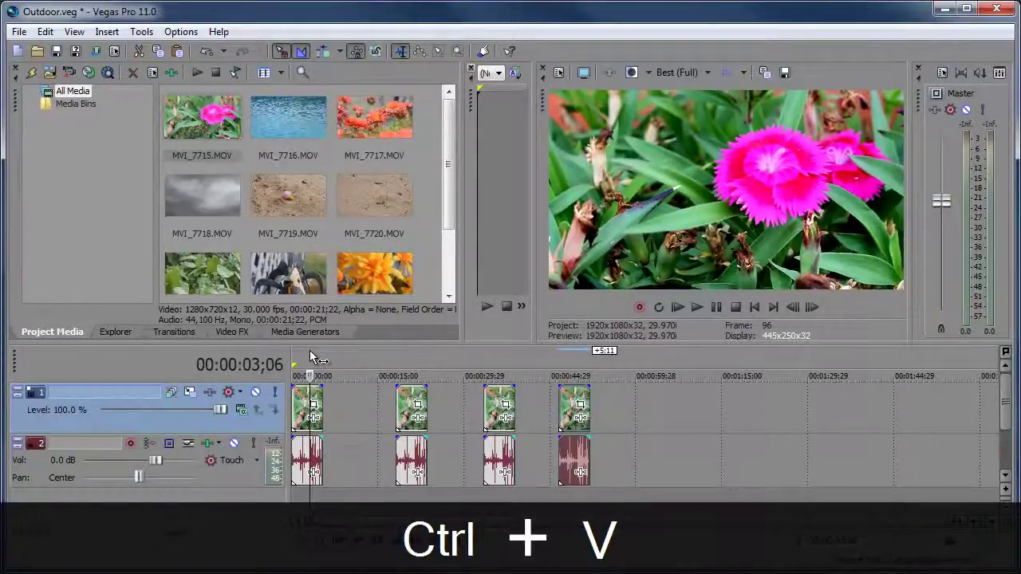
{"action": "left_click", "coordinate": [206, 126]}
{"action": "left_click", "coordinate": [172, 72]}
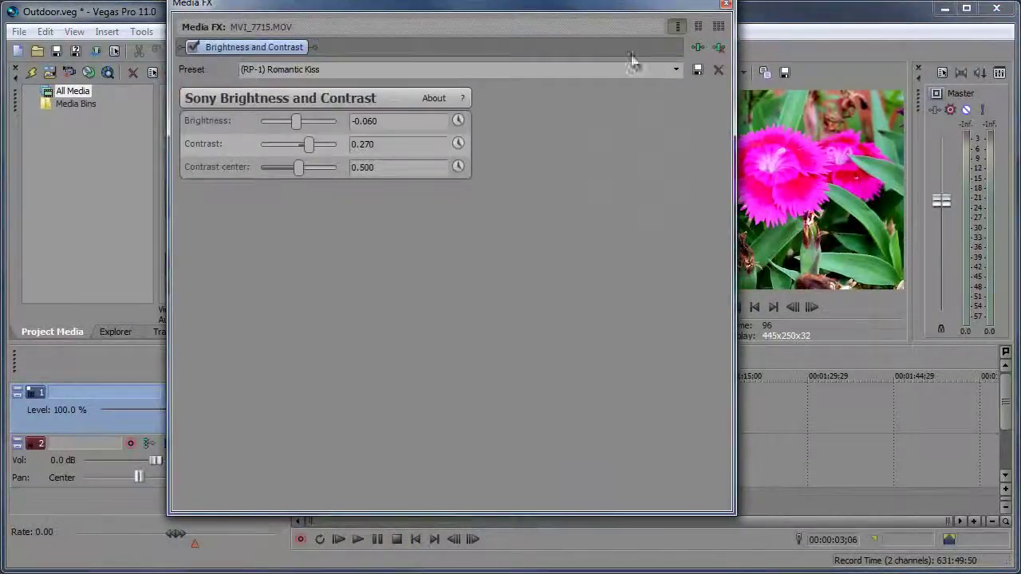
{"action": "left_click_drag", "start_coordinate": [311, 144], "coordinate": [329, 146]}
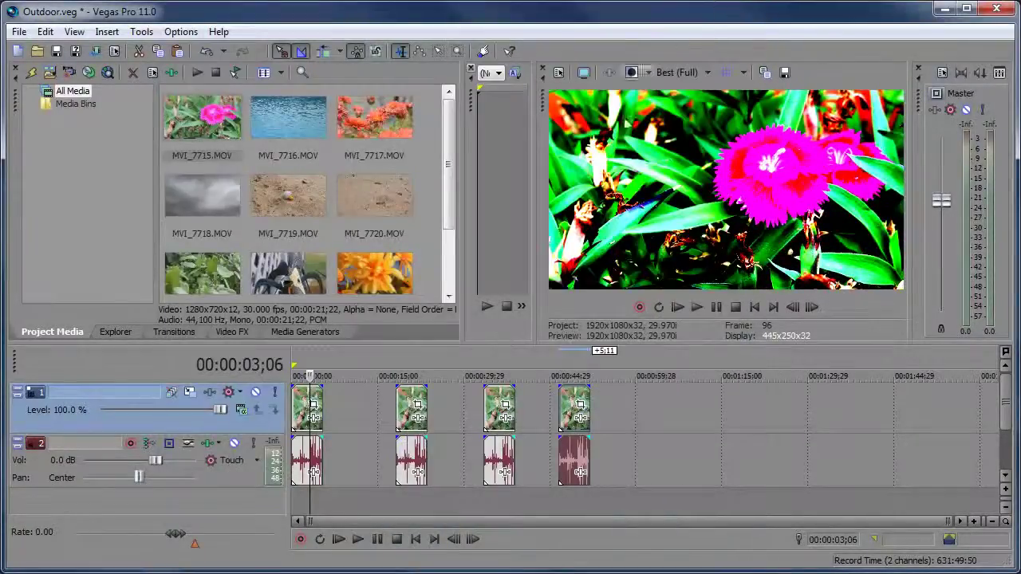
{"action": "left_click", "coordinate": [726, 4]}
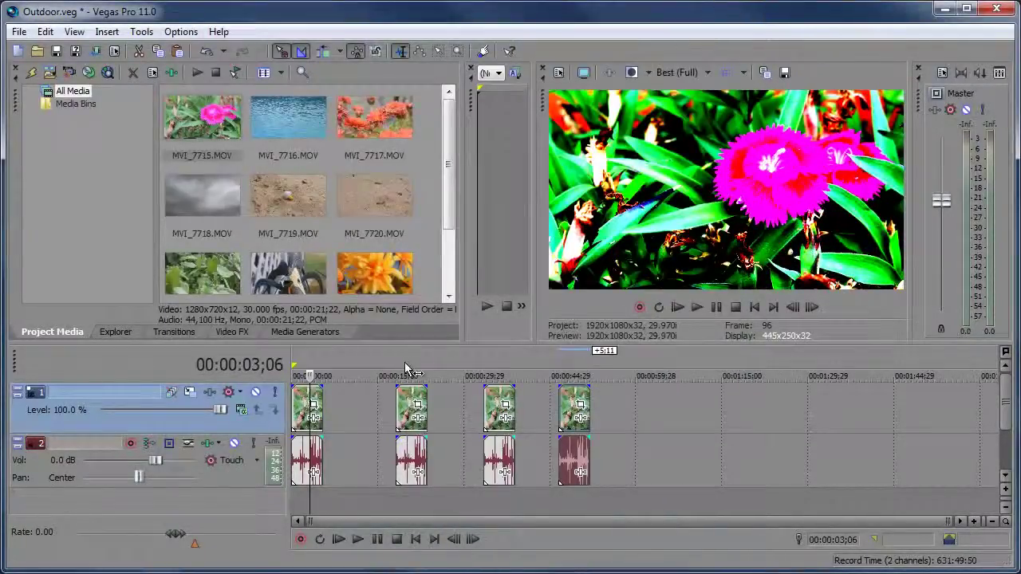
Step: Preview the second, third and fourth timeline events to check the media effect on each copy
{"action": "left_click", "coordinate": [414, 369]}
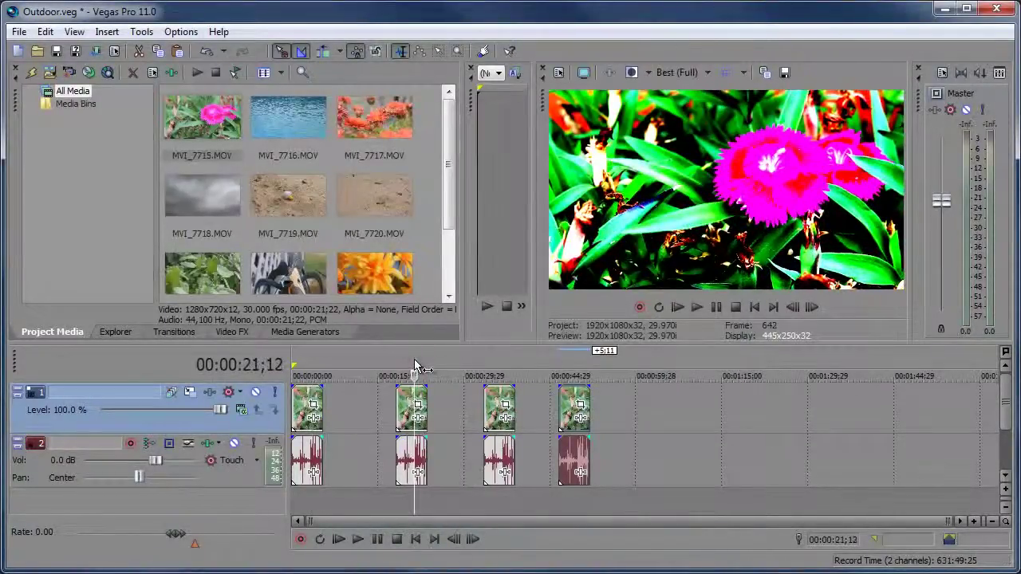
{"action": "left_click", "coordinate": [493, 363]}
{"action": "left_click", "coordinate": [571, 363]}
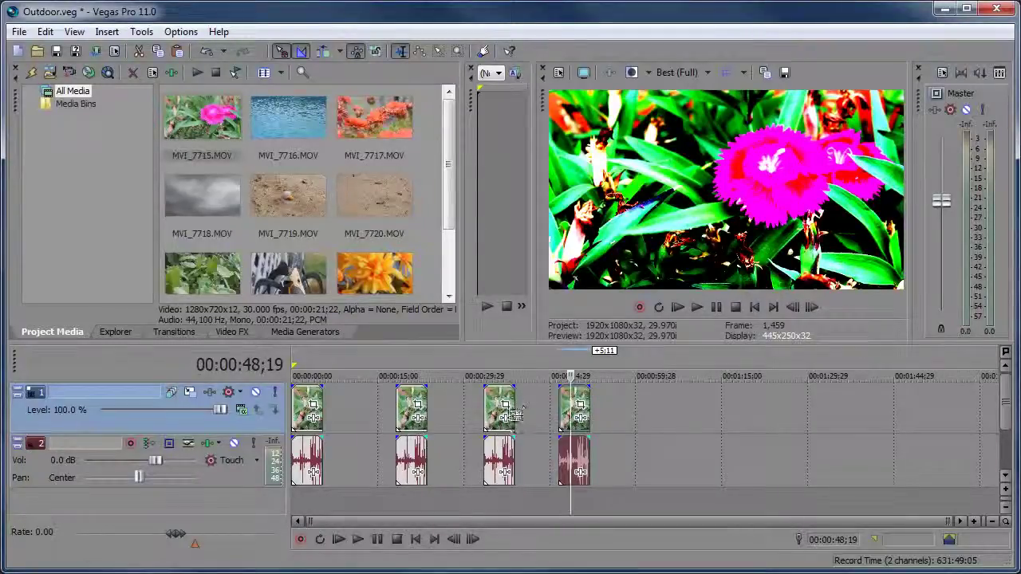
Step: Remove the Brightness and Contrast effect from the Media FX of MVI_7715.MOV and close the effect window
{"action": "left_click", "coordinate": [201, 120]}
{"action": "left_click", "coordinate": [171, 73]}
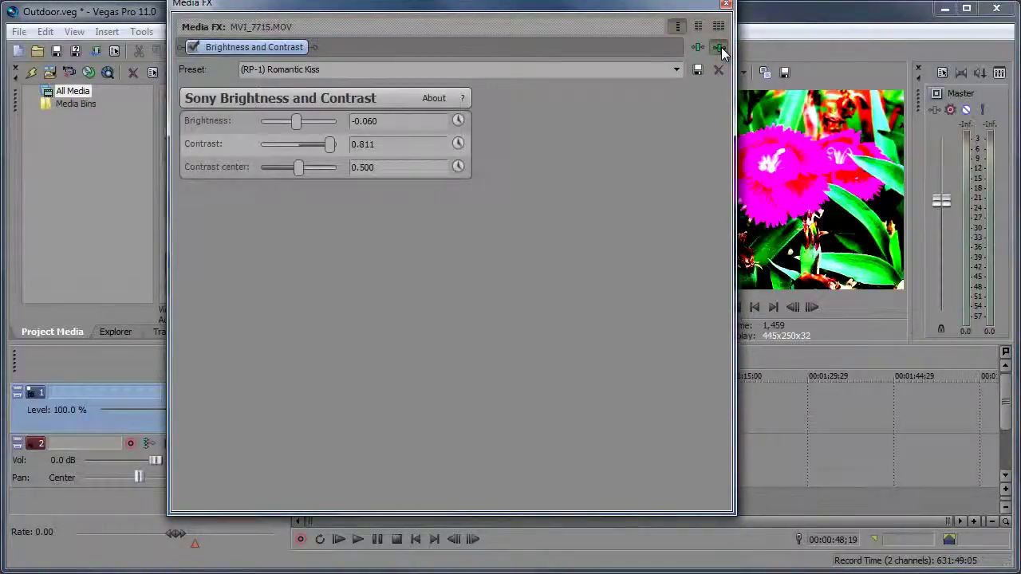
{"action": "left_click", "coordinate": [719, 49]}
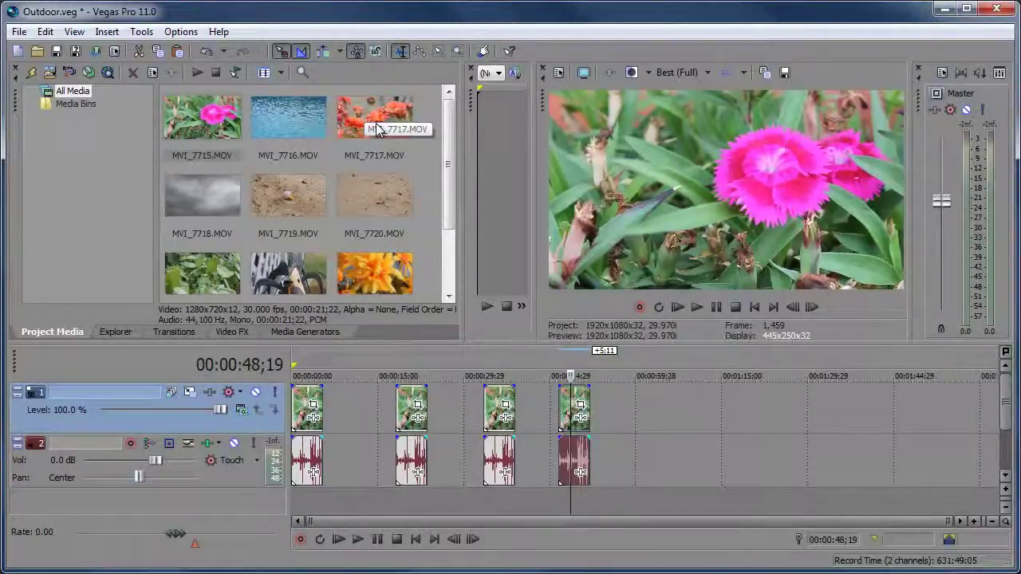
Step: Preview MVI_7716.MOV from Project Media in a widened Trimmer, stop playback and narrow the Trimmer
{"action": "left_click", "coordinate": [202, 121]}
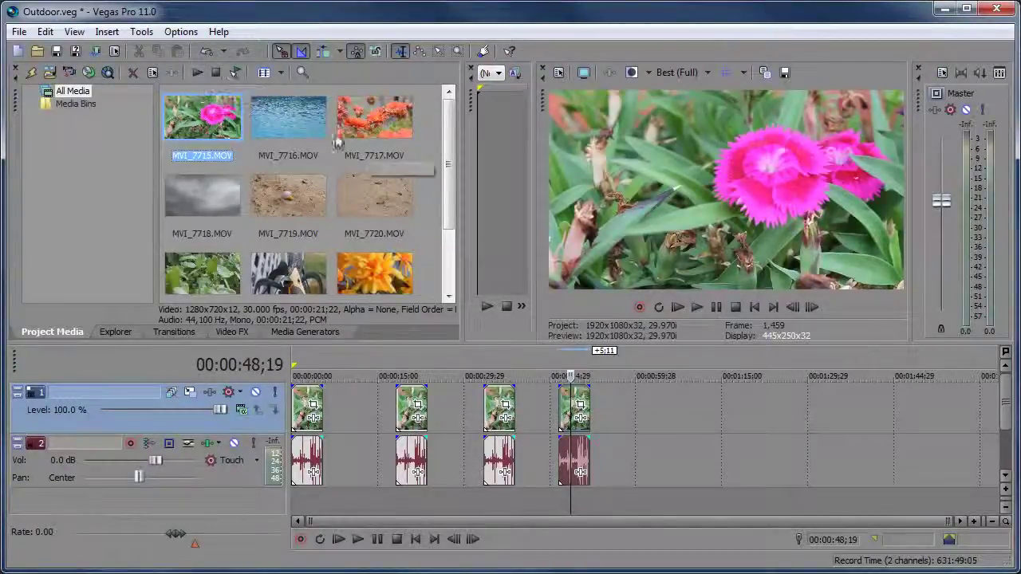
{"action": "left_click", "coordinate": [295, 127]}
{"action": "left_click", "coordinate": [197, 72]}
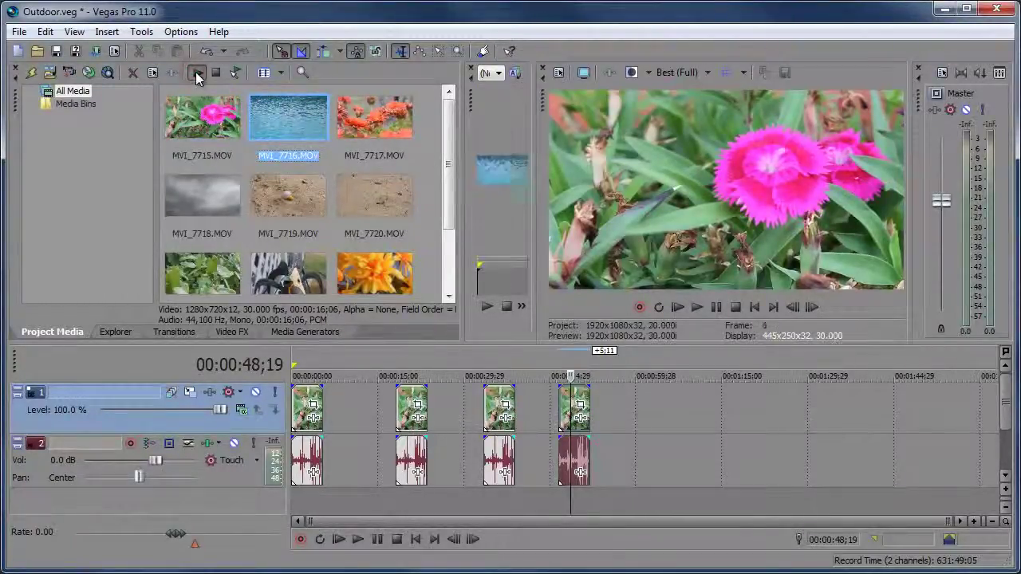
{"action": "left_click_drag", "start_coordinate": [465, 191], "coordinate": [283, 190]}
{"action": "left_click", "coordinate": [216, 73]}
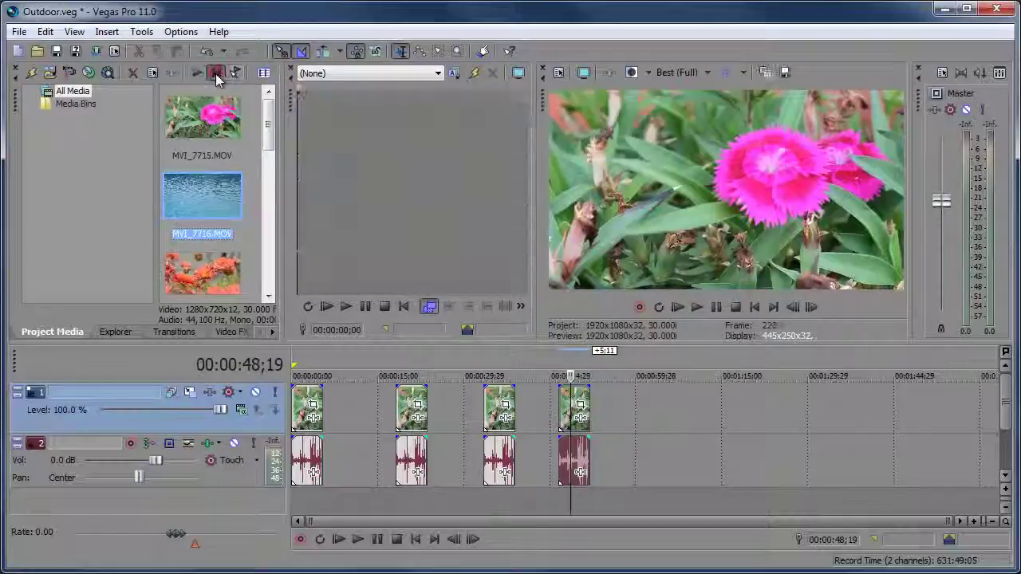
{"action": "left_click_drag", "start_coordinate": [279, 146], "coordinate": [382, 148]}
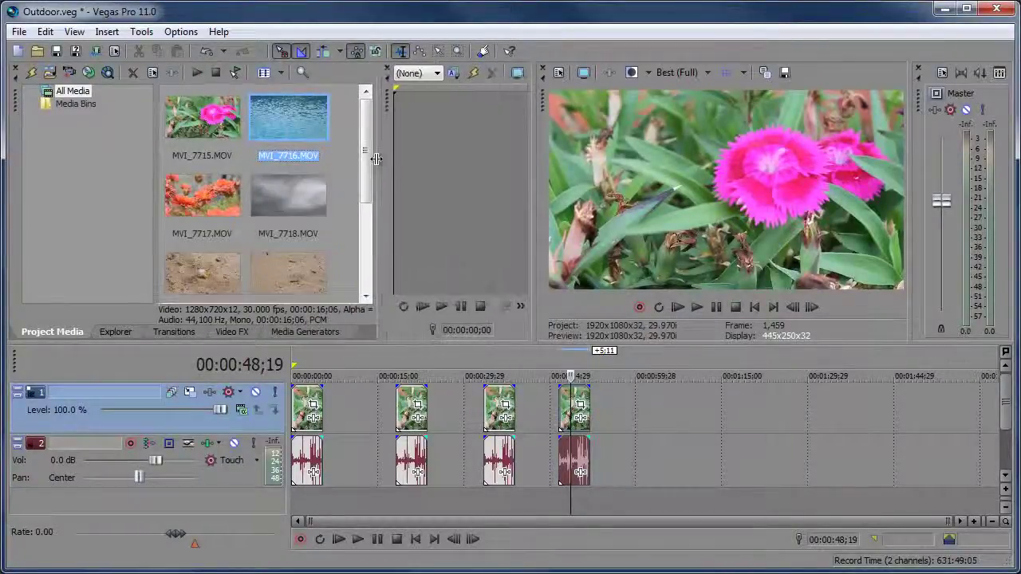
Step: Turn on Auto Preview, audition MVI_7717, MVI_7718, MVI_7715, MVI_7716 and MVI_7719, then stop playback and widen the Project Media window
{"action": "left_click", "coordinate": [235, 73]}
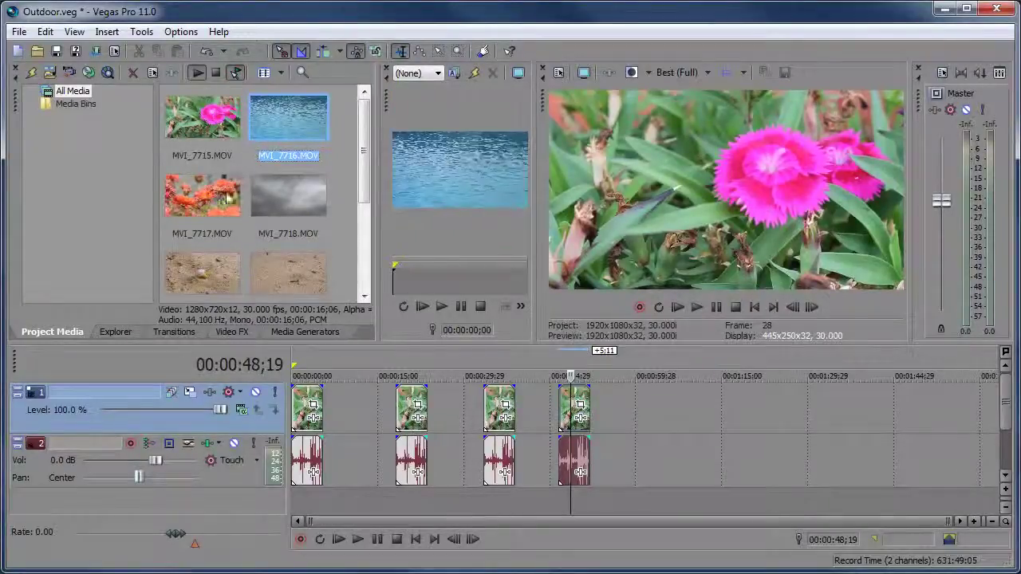
{"action": "left_click", "coordinate": [224, 204]}
{"action": "left_click", "coordinate": [285, 197]}
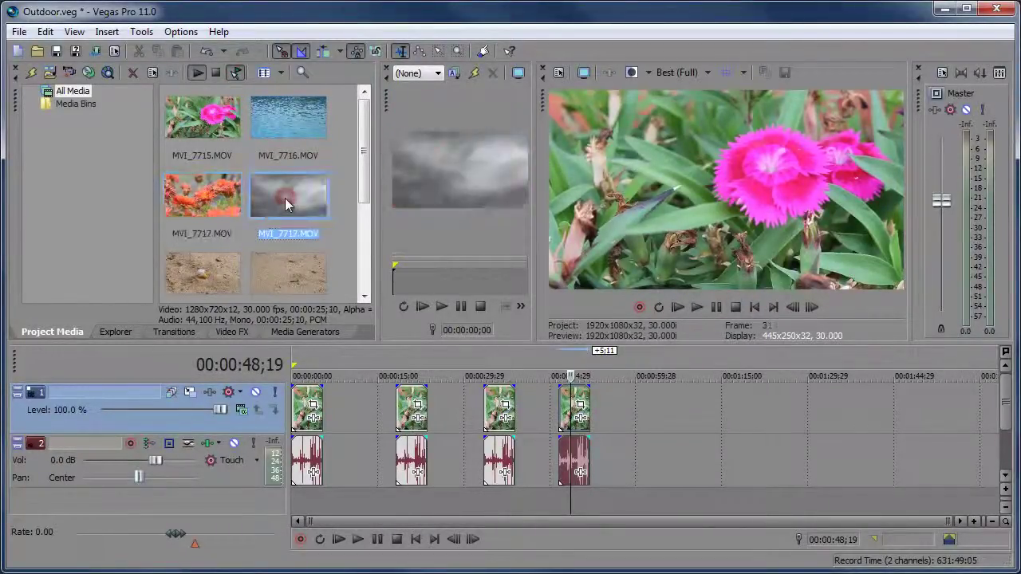
{"action": "left_click", "coordinate": [205, 135]}
{"action": "left_click", "coordinate": [305, 118]}
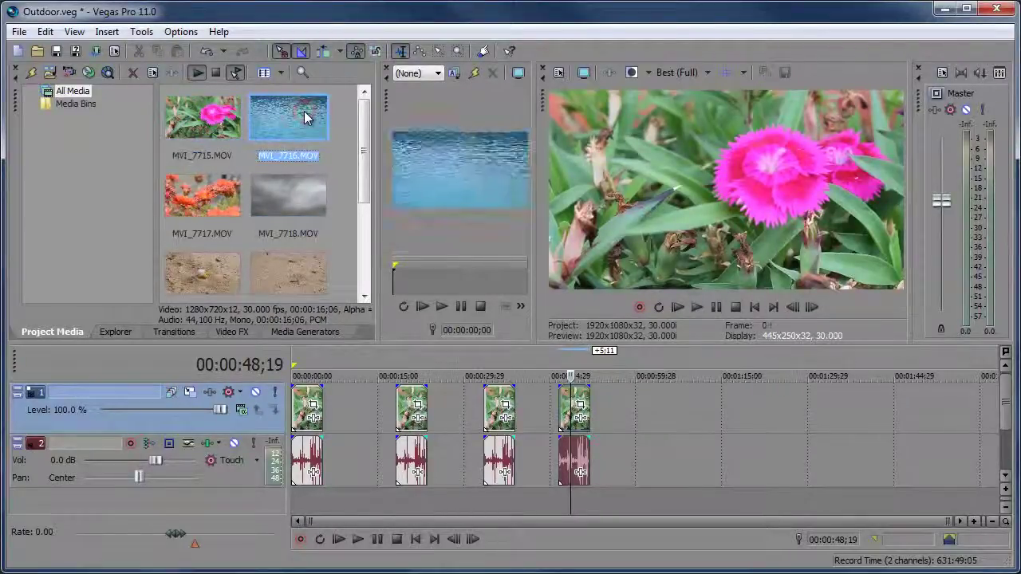
{"action": "left_click", "coordinate": [204, 274]}
{"action": "left_click", "coordinate": [215, 73]}
{"action": "left_click_drag", "start_coordinate": [376, 159], "coordinate": [444, 163]}
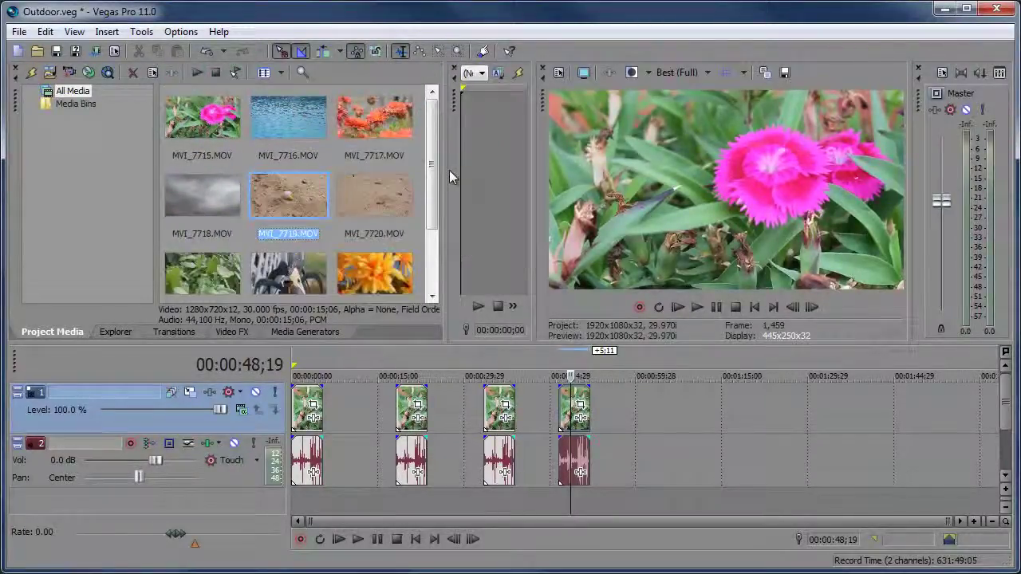
Step: Look at the project media in List and Detailed views, then return to Thumbnail view
{"action": "left_click", "coordinate": [276, 74]}
{"action": "left_click", "coordinate": [285, 92]}
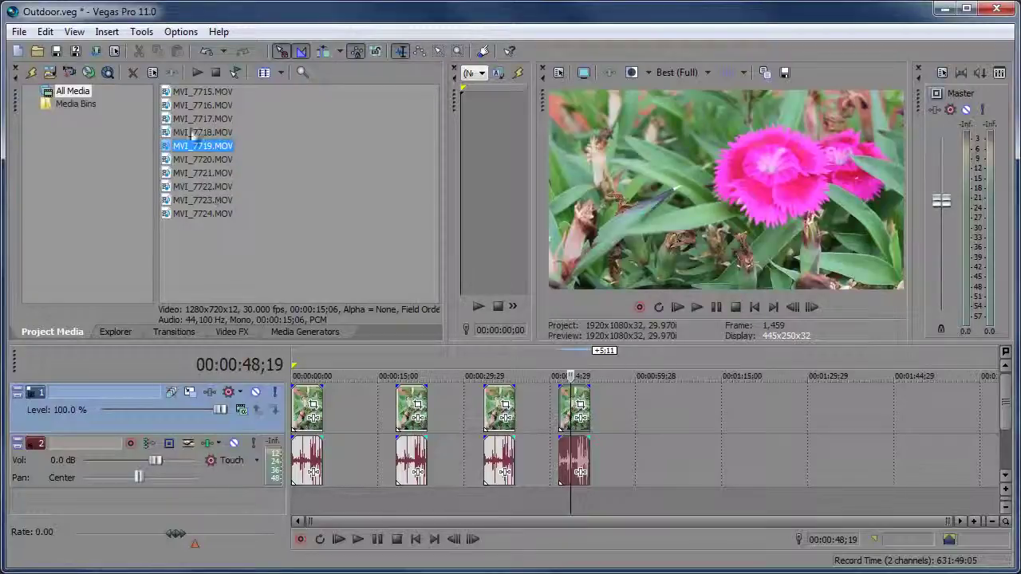
{"action": "left_click", "coordinate": [281, 72]}
{"action": "left_click", "coordinate": [285, 104]}
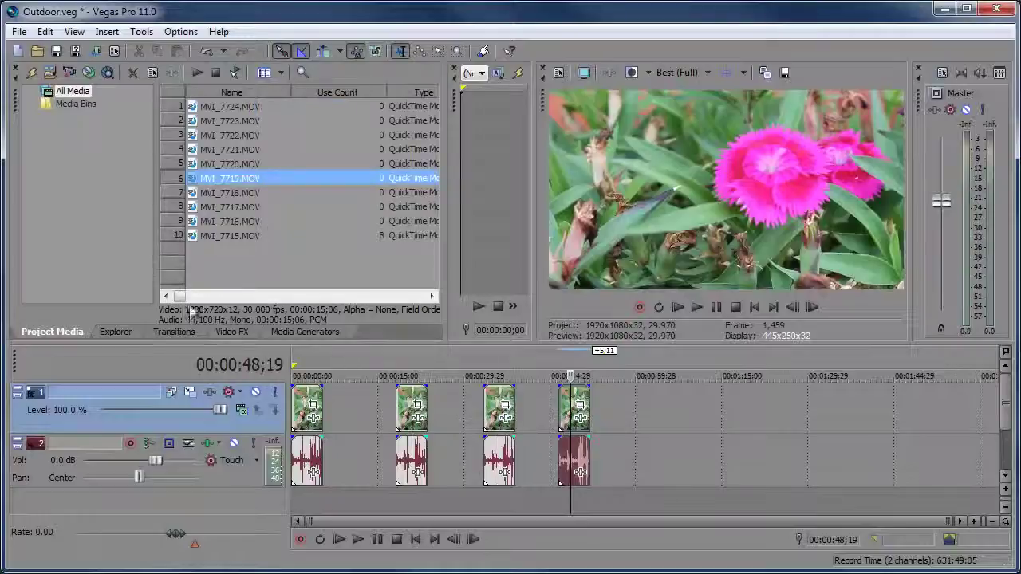
{"action": "mouse_move", "coordinate": [179, 296]}
{"action": "left_mouse_down"}
{"action": "mouse_move", "coordinate": [421, 296]}
{"action": "mouse_move", "coordinate": [182, 296]}
{"action": "left_mouse_up"}
{"action": "left_click", "coordinate": [281, 73]}
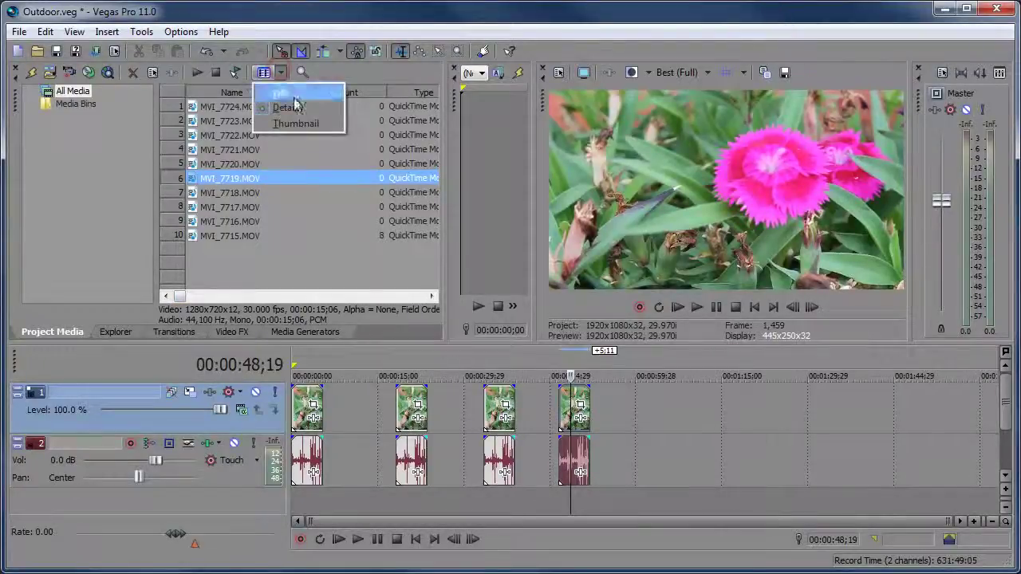
{"action": "left_click", "coordinate": [267, 125]}
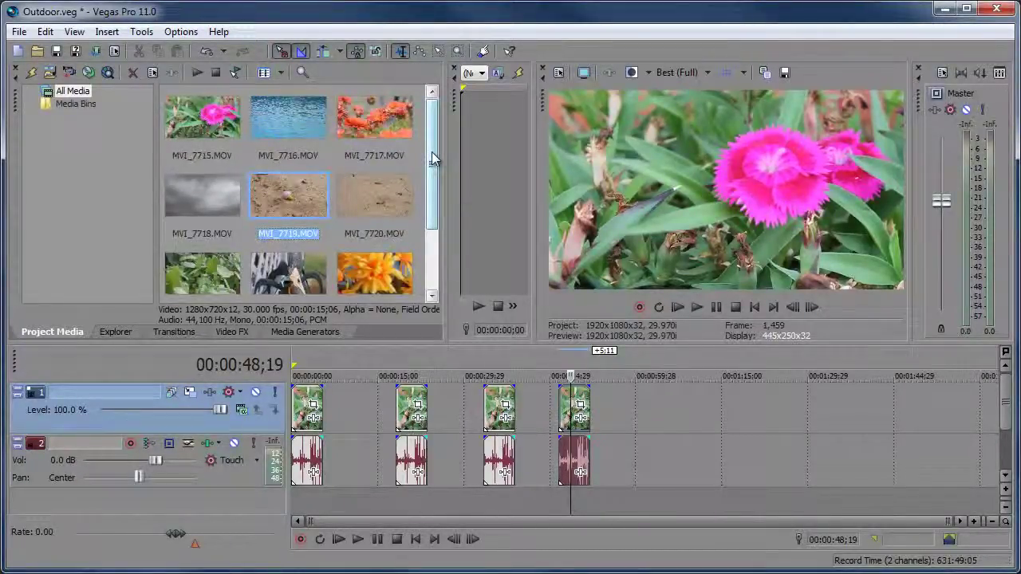
{"action": "scroll", "coordinate": [432, 158], "scroll_direction": "down", "scroll_amount": 1}
{"action": "scroll", "coordinate": [432, 156], "scroll_direction": "up", "scroll_amount": 1}
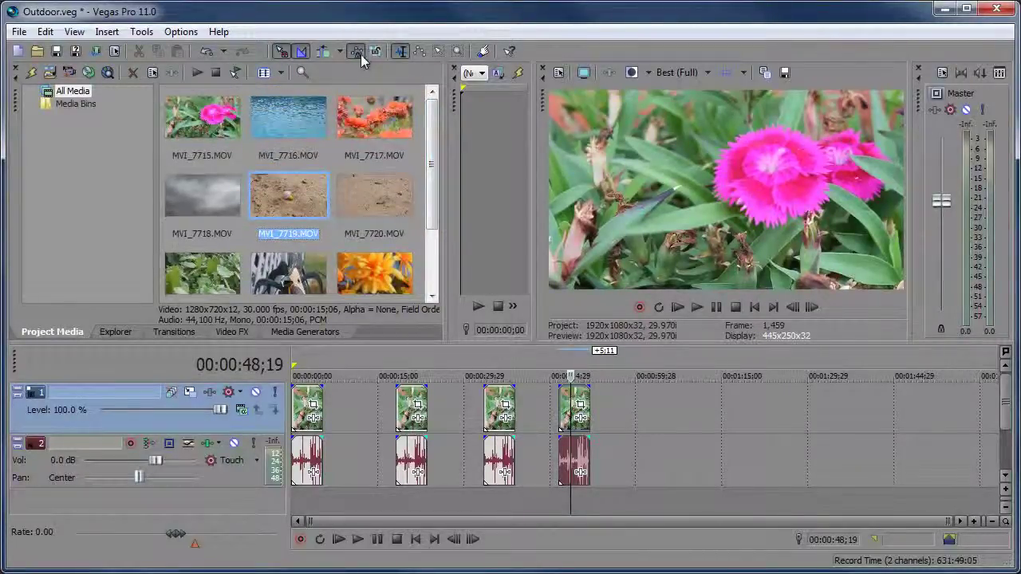
Step: Look at the Search Media Bins options and close the dialog without searching
{"action": "left_click", "coordinate": [303, 72]}
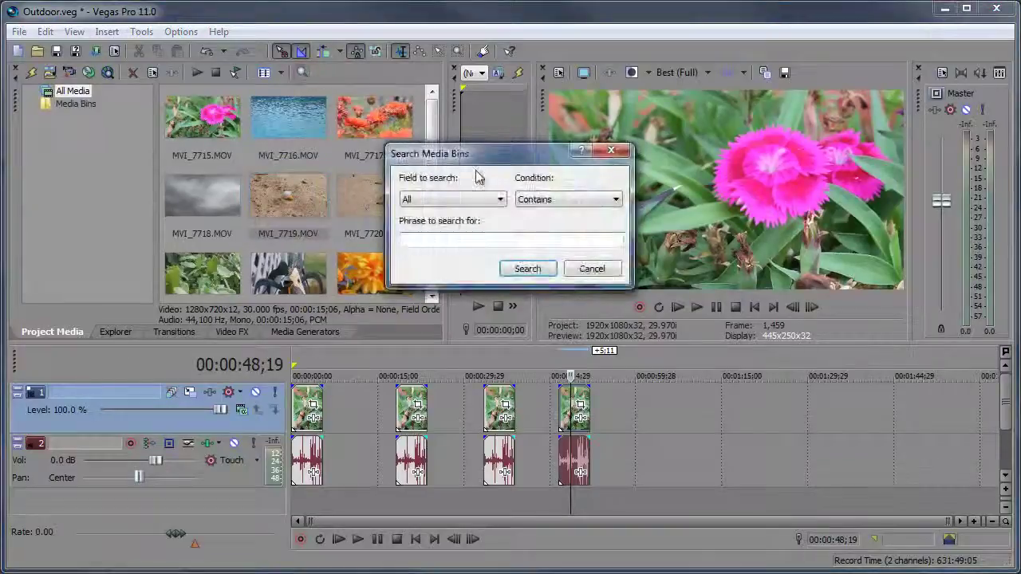
{"action": "left_click_drag", "start_coordinate": [483, 164], "coordinate": [397, 175]}
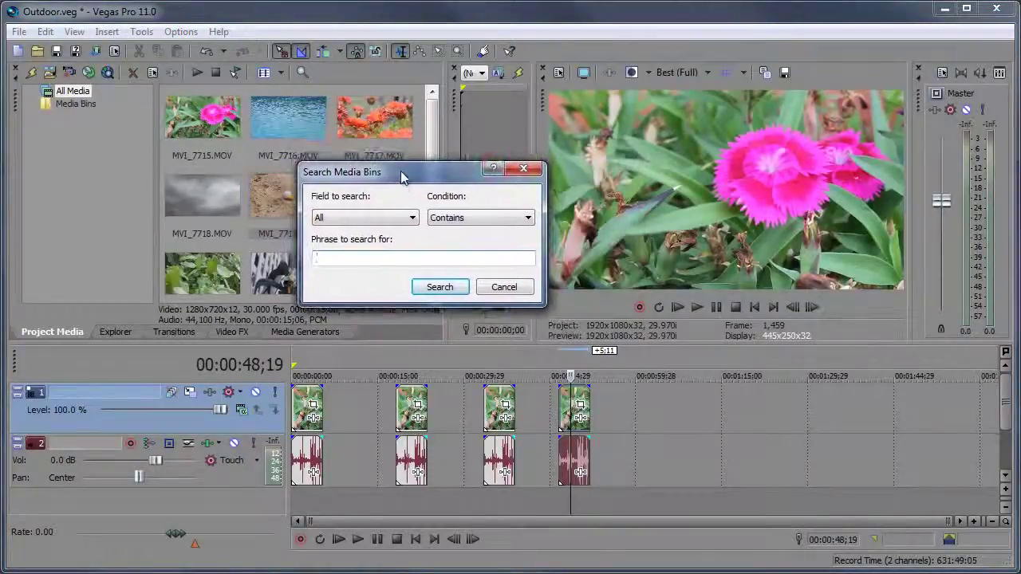
{"action": "left_click", "coordinate": [524, 171]}
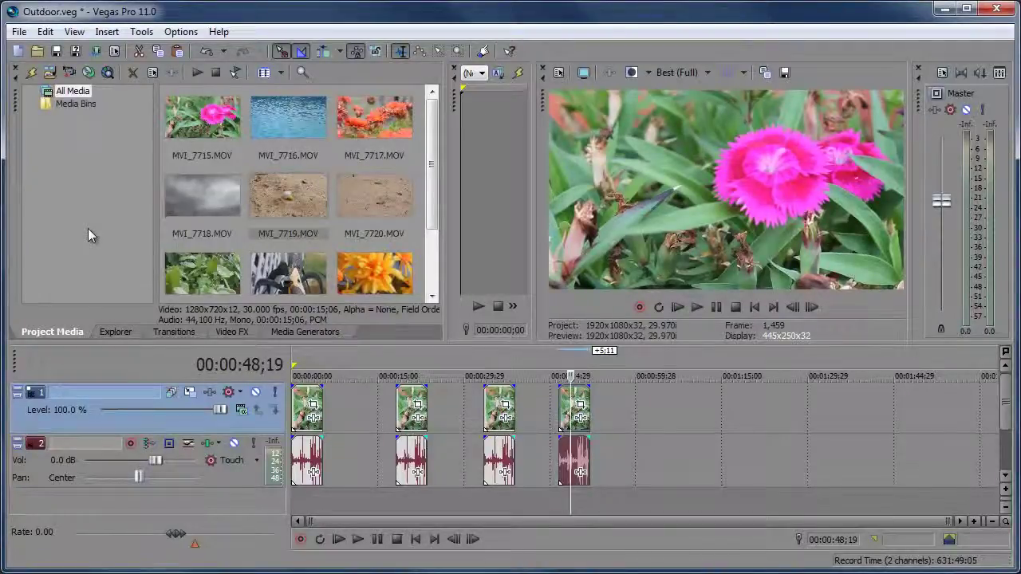
Step: Create a new bin named Flowers under Media Bins
{"action": "left_click", "coordinate": [75, 105]}
{"action": "left_click", "coordinate": [76, 103]}
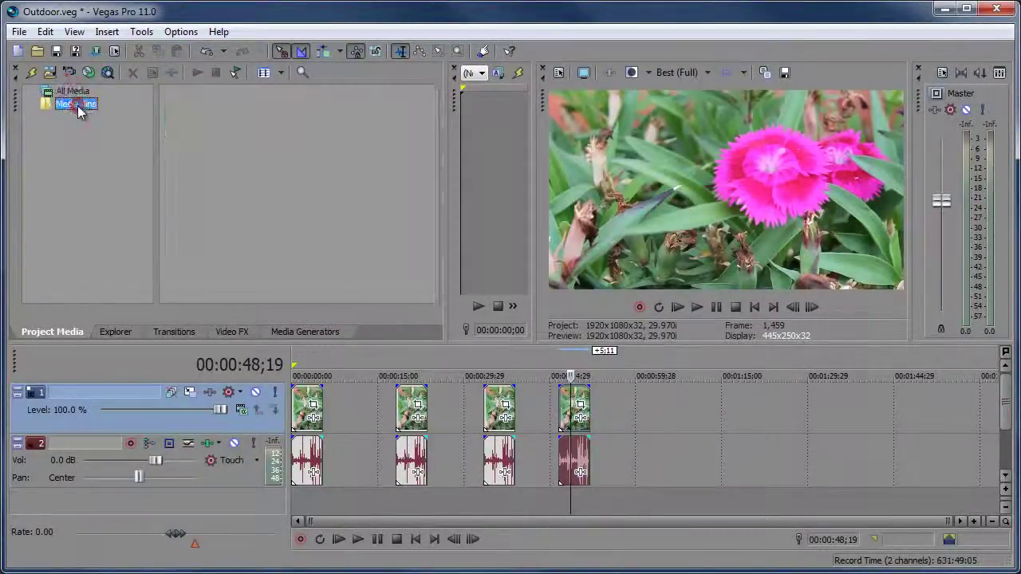
{"action": "right_click", "coordinate": [68, 112]}
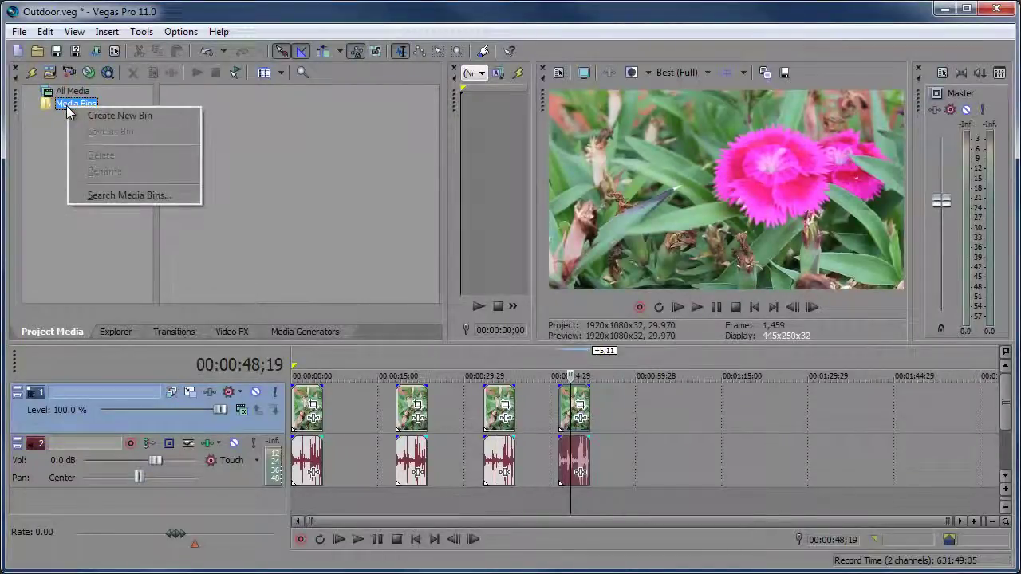
{"action": "left_click", "coordinate": [79, 114]}
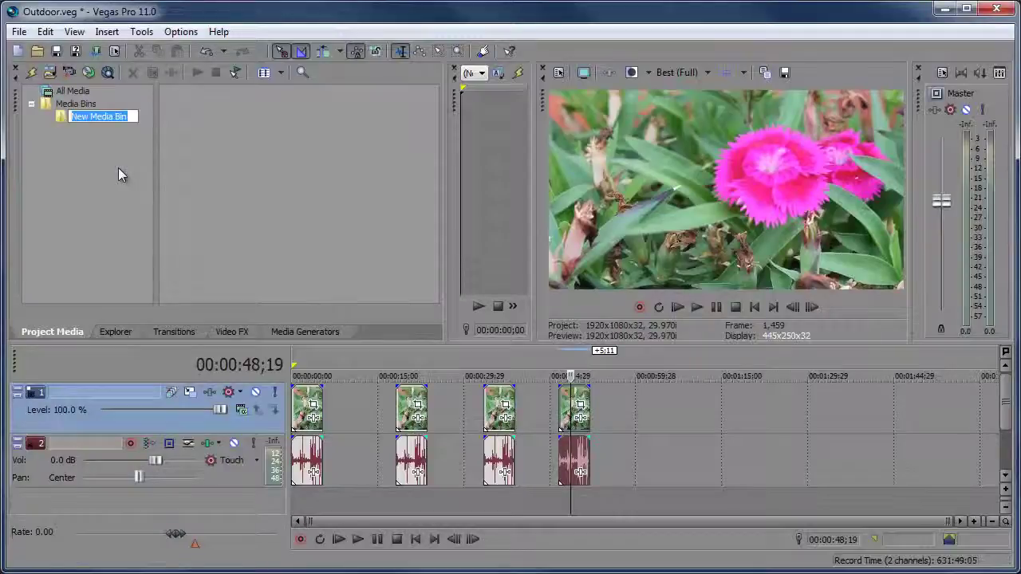
{"action": "type", "text": "Flowers"}
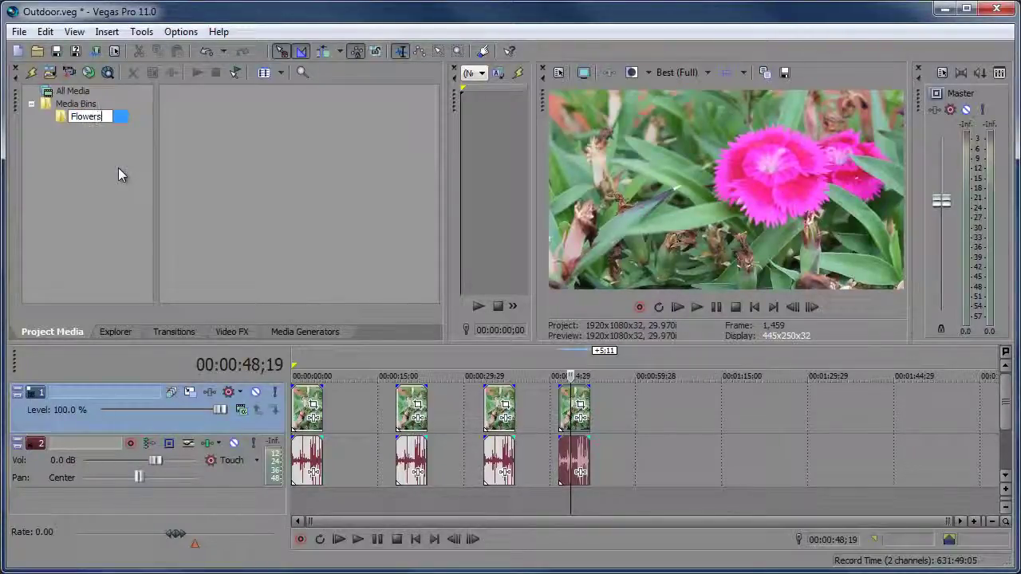
{"action": "key", "text": "Return"}
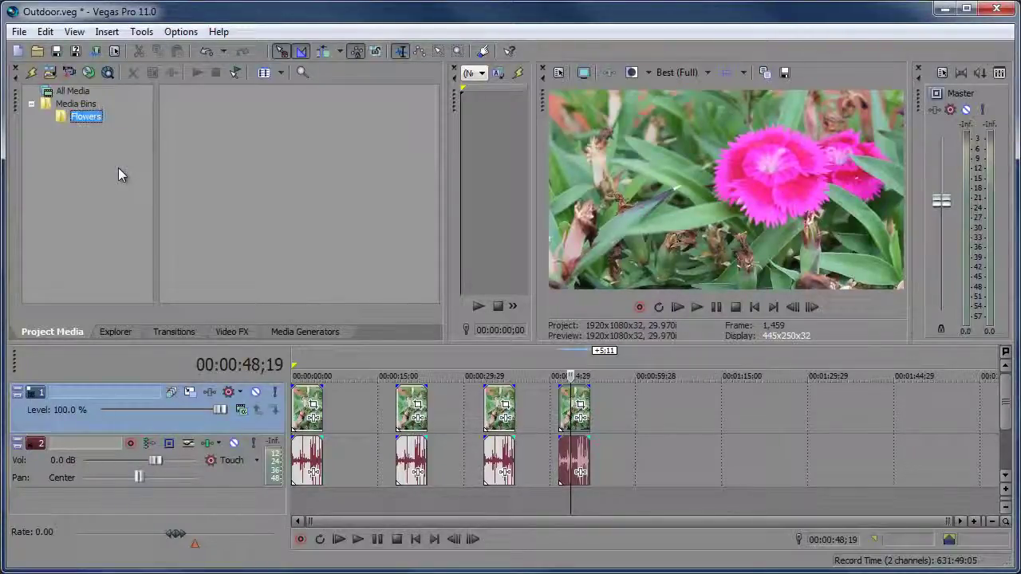
Step: Add the MVI_7715, MVI_7717, MVI_7721 and MVI_7723 clips from All Media to the Flowers bin and open that bin
{"action": "left_click", "coordinate": [70, 92]}
{"action": "left_click", "coordinate": [199, 132]}
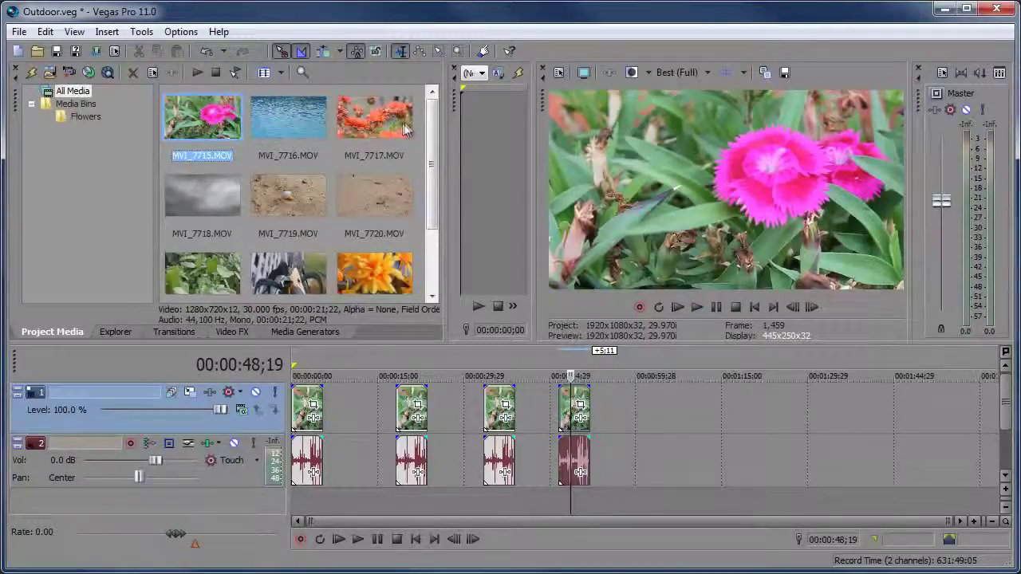
{"action": "left_click", "coordinate": [410, 144], "text": "ctrl"}
{"action": "left_click", "coordinate": [378, 281], "text": "ctrl"}
{"action": "left_click_drag", "start_coordinate": [433, 220], "coordinate": [433, 285]}
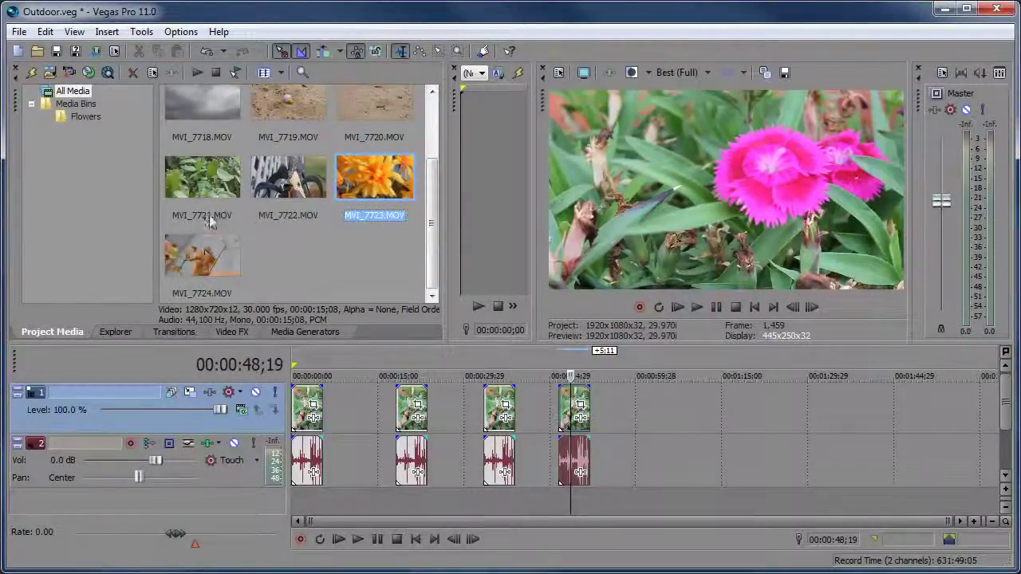
{"action": "left_click", "coordinate": [206, 188], "text": "ctrl"}
{"action": "scroll", "coordinate": [432, 243], "scroll_direction": "up", "scroll_amount": 2}
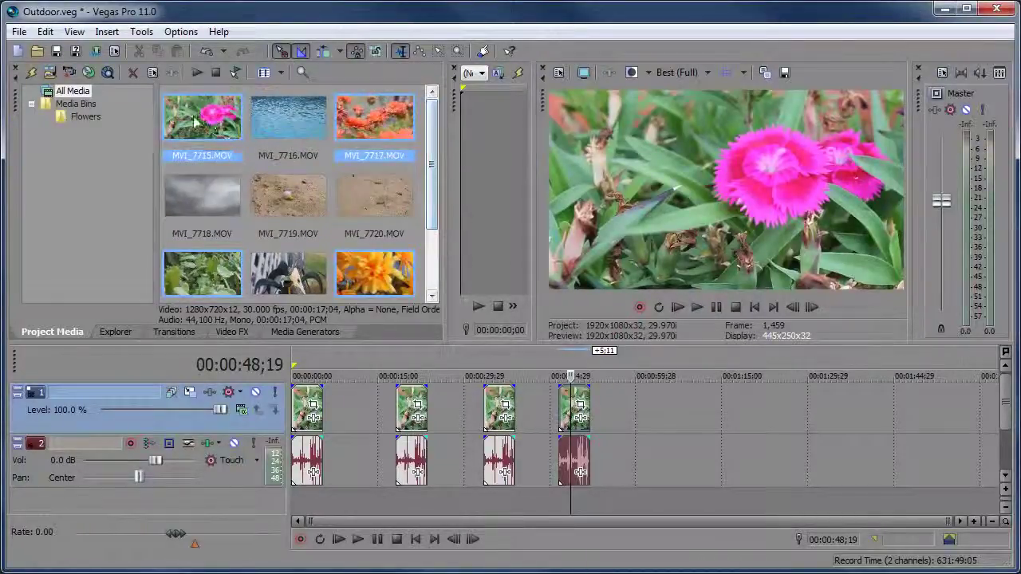
{"action": "left_click_drag", "start_coordinate": [194, 121], "coordinate": [84, 118]}
{"action": "left_click", "coordinate": [84, 118]}
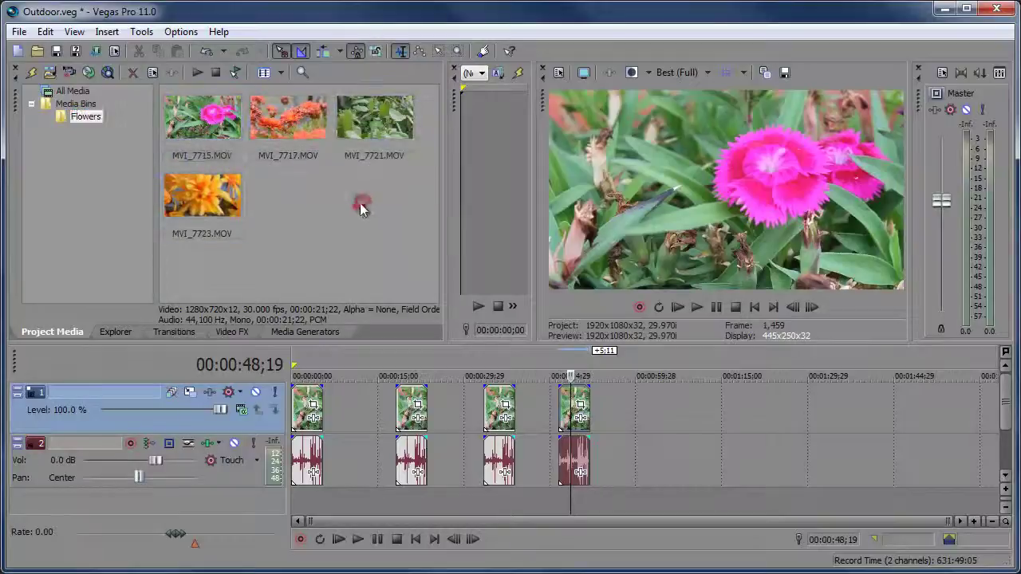
Step: Compare the contents of All Media, the Media Bins root and the Flowers bin
{"action": "right_click", "coordinate": [72, 105]}
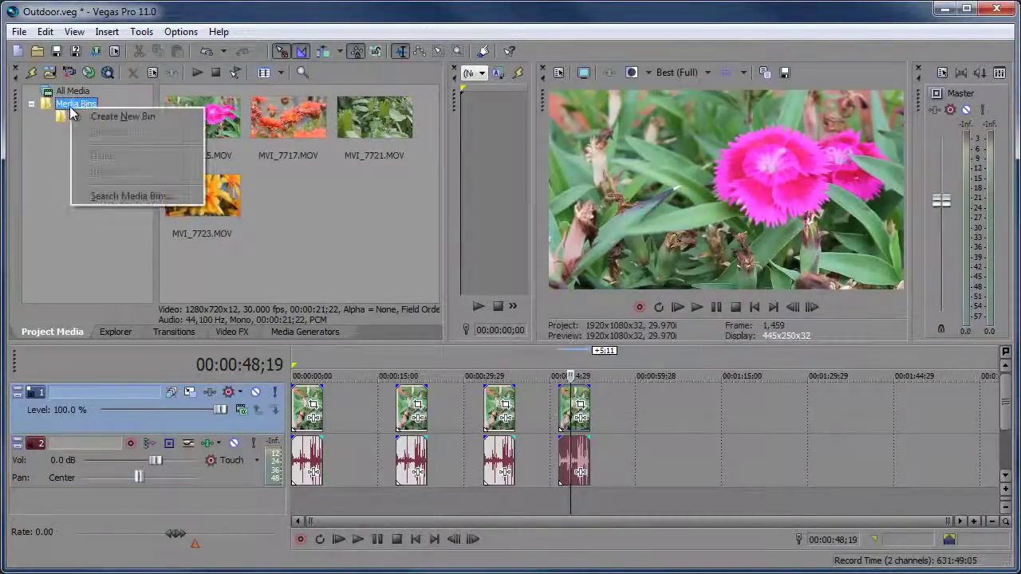
{"action": "left_click", "coordinate": [72, 91]}
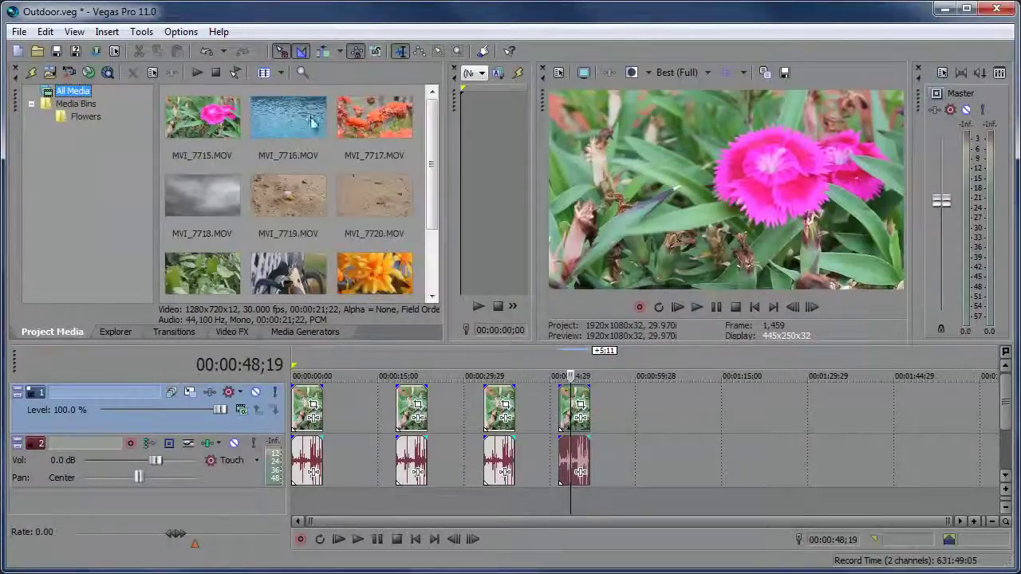
{"action": "left_click", "coordinate": [80, 117]}
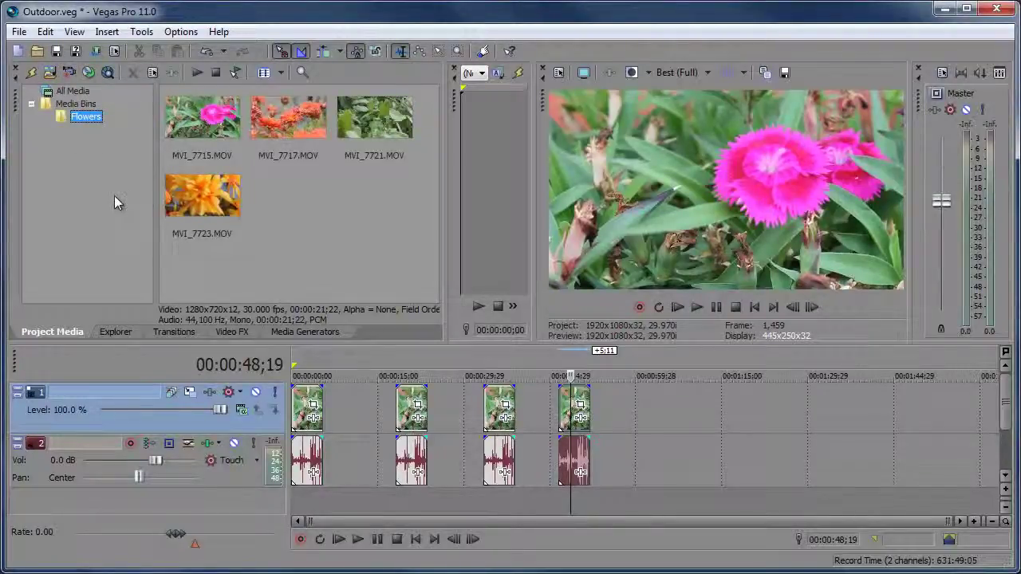
{"action": "left_click", "coordinate": [72, 91]}
{"action": "left_click", "coordinate": [84, 117]}
{"action": "left_click", "coordinate": [75, 103]}
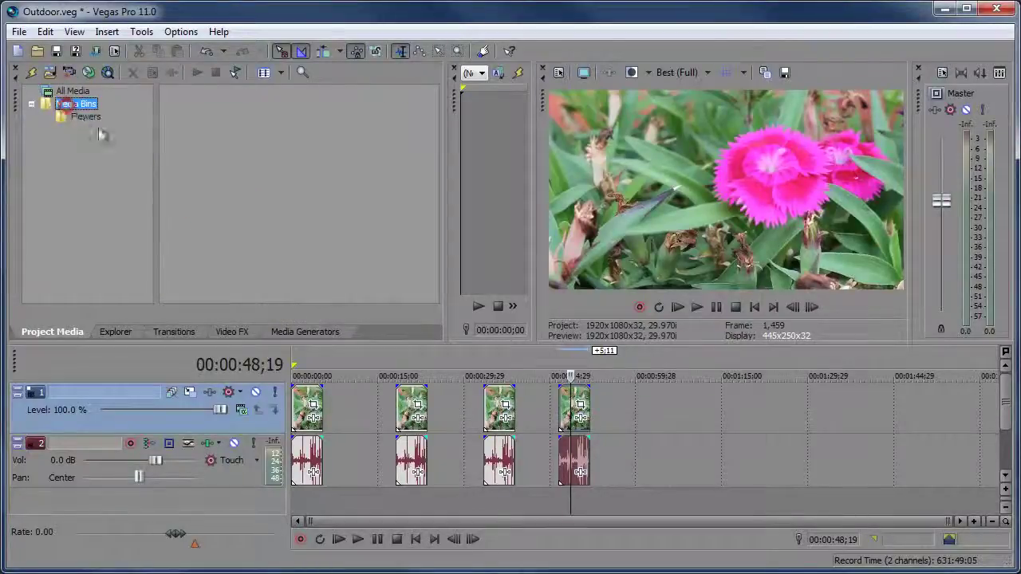
{"action": "left_click", "coordinate": [85, 117]}
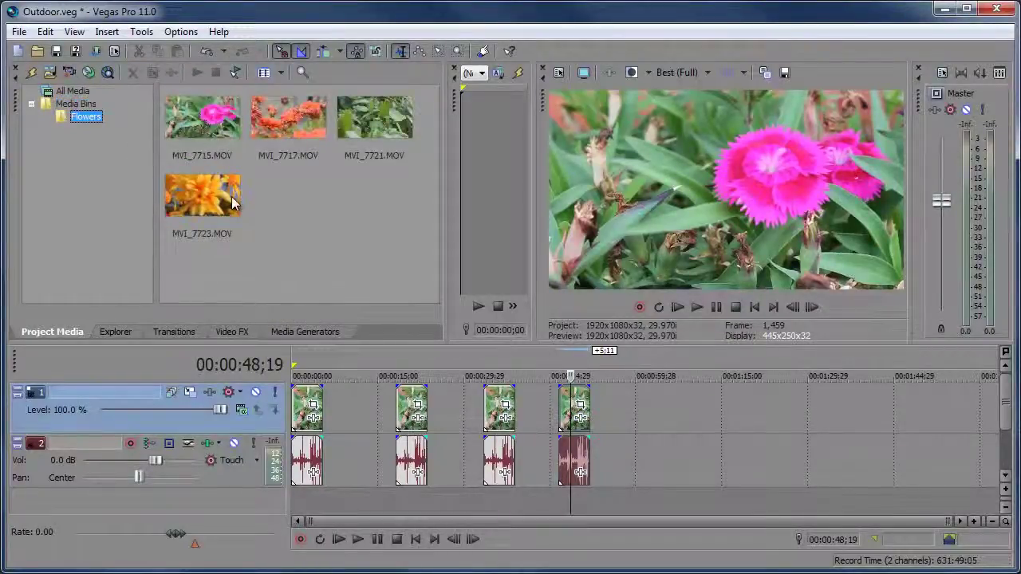
Step: Delete the Flowers bin and show the clips in All Media
{"action": "right_click", "coordinate": [81, 122]}
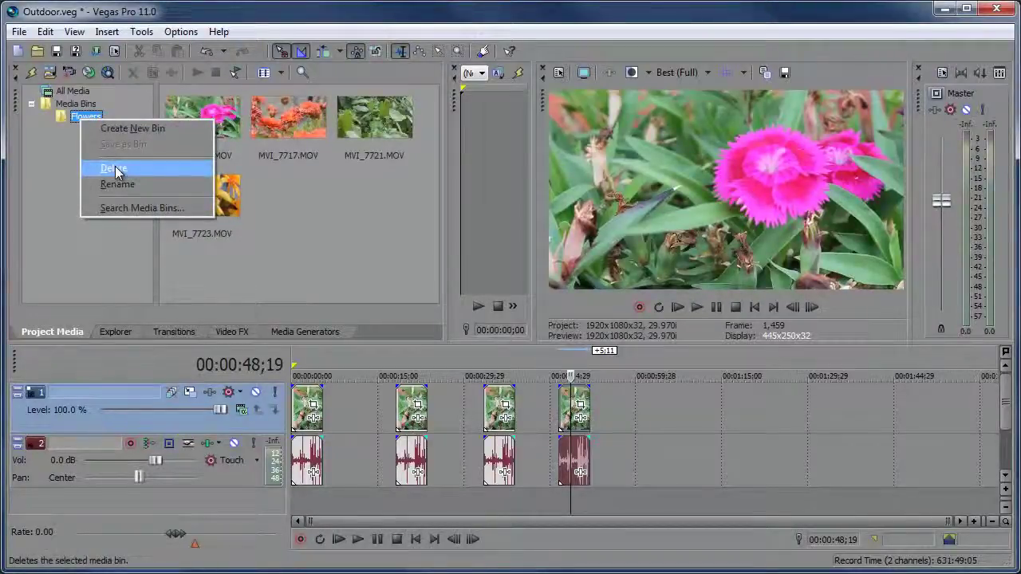
{"action": "left_click", "coordinate": [115, 172]}
{"action": "left_click", "coordinate": [74, 91]}
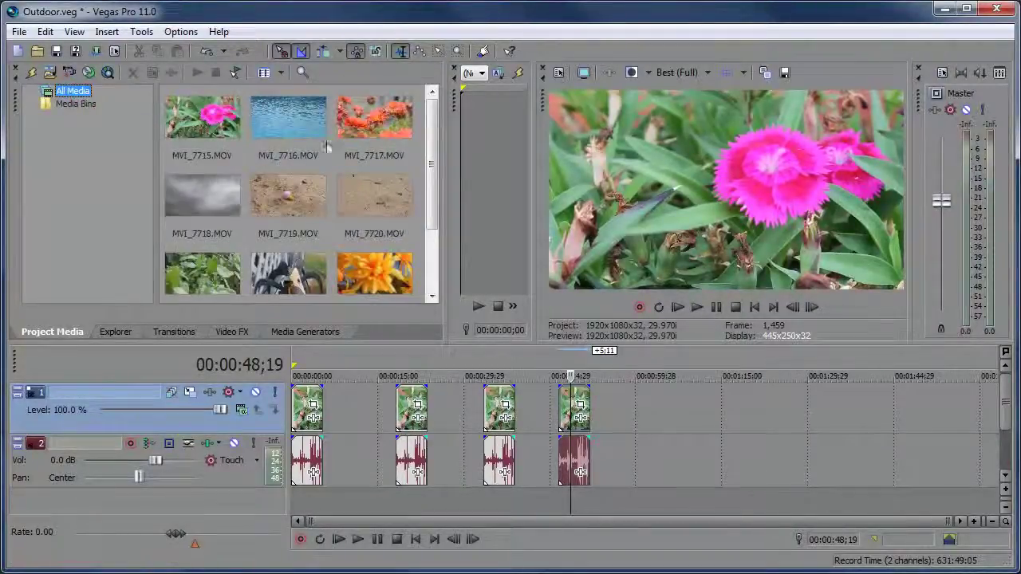
{"action": "left_click_drag", "start_coordinate": [432, 153], "coordinate": [420, 123]}
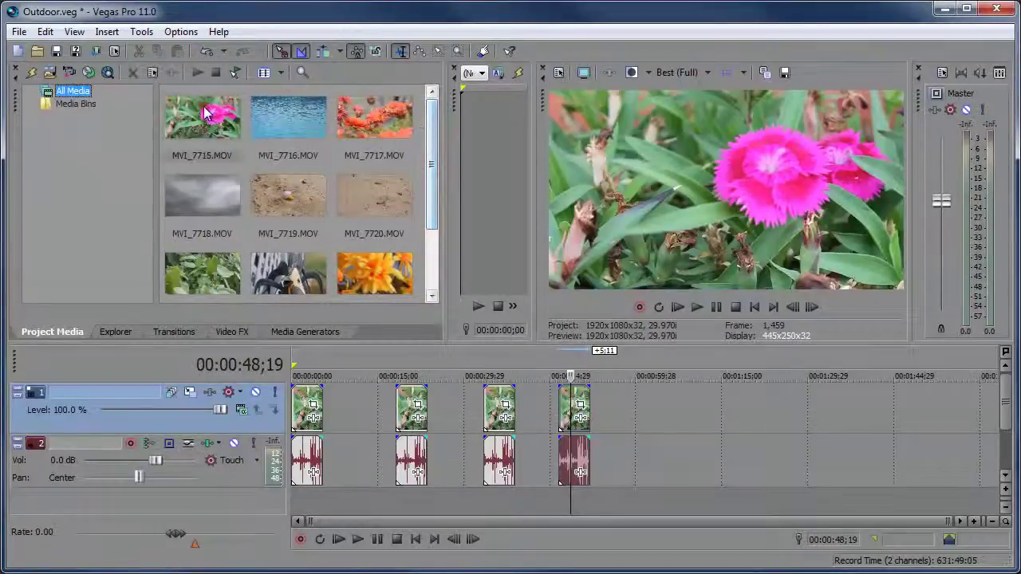
Step: Select the MVI_7715 clip in the project media and try Recapture All Offline Media
{"action": "left_click", "coordinate": [205, 113]}
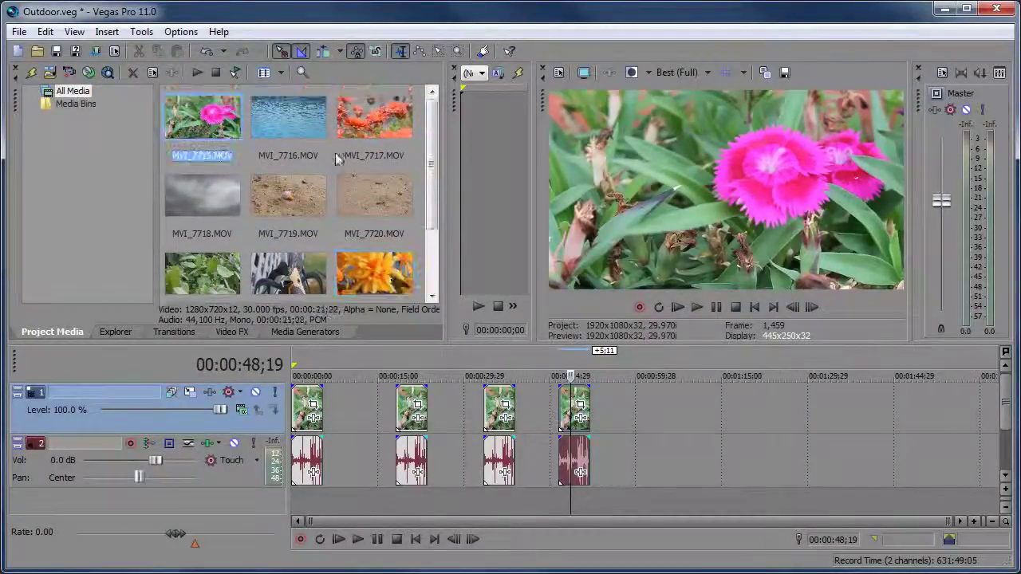
{"action": "left_click_drag", "start_coordinate": [429, 203], "coordinate": [430, 107]}
{"action": "right_click", "coordinate": [199, 119]}
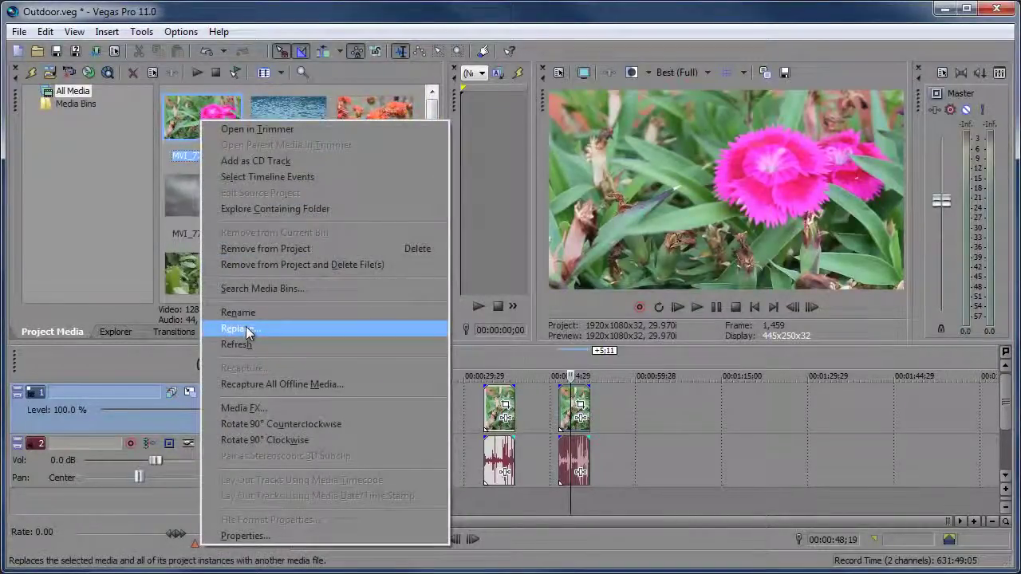
{"action": "left_click", "coordinate": [254, 385]}
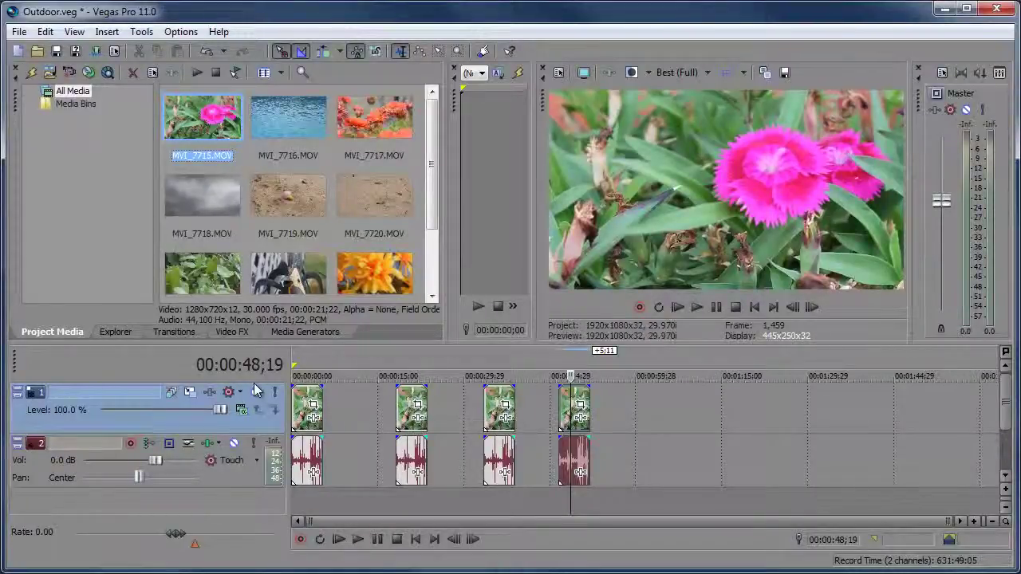
Step: Look through the replacement files for MVI_7715 in the Outdoor folder and cancel the replacement
{"action": "right_click", "coordinate": [200, 115]}
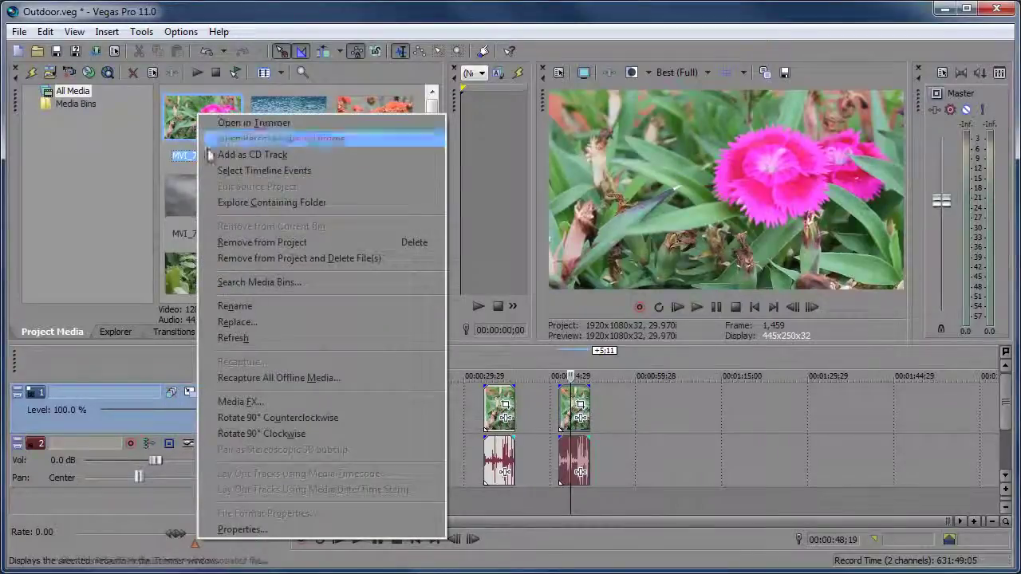
{"action": "left_click", "coordinate": [236, 323]}
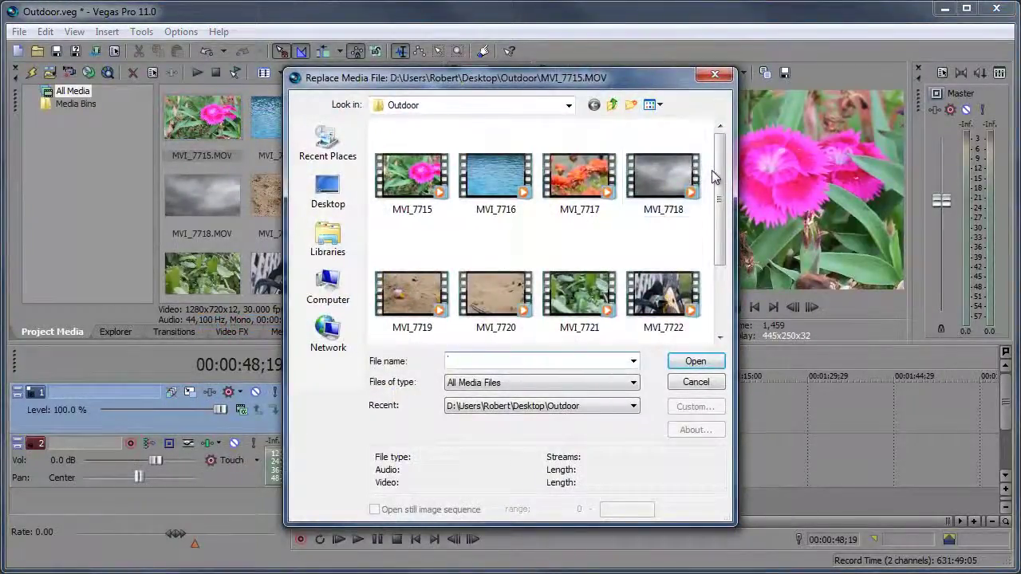
{"action": "left_click_drag", "start_coordinate": [721, 171], "coordinate": [716, 287]}
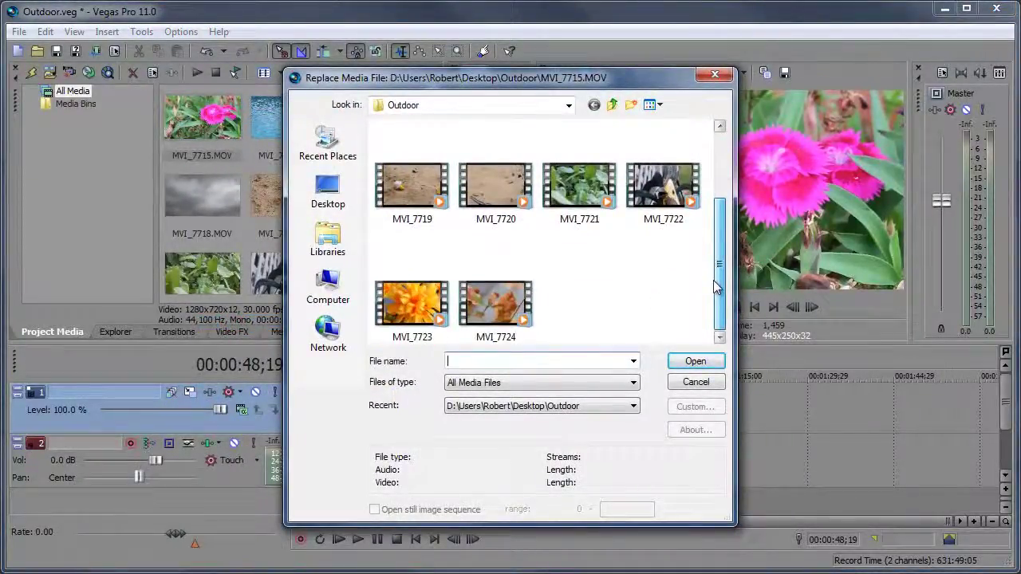
{"action": "left_click", "coordinate": [696, 381]}
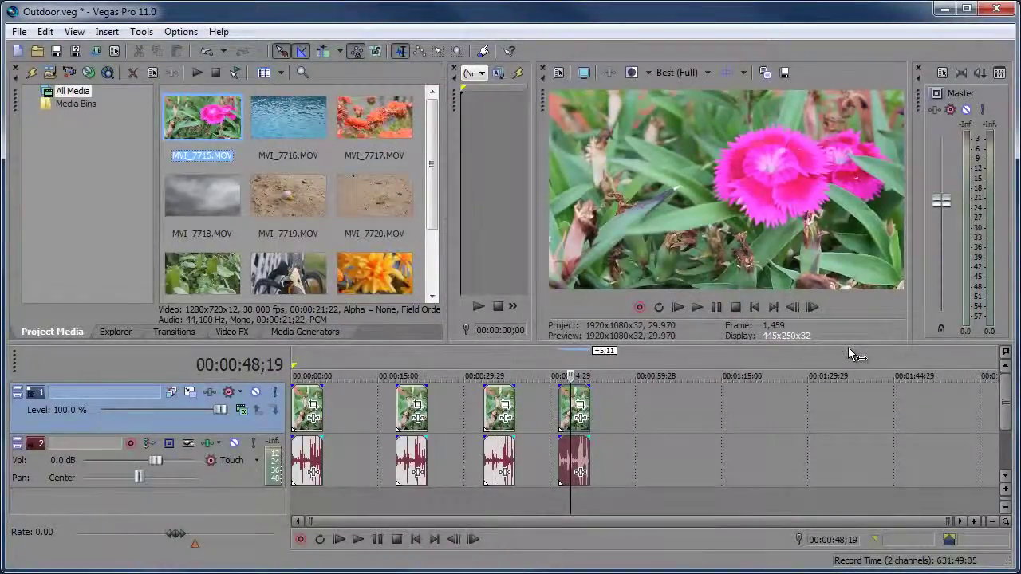
Step: Add MVI_7719 after the last timeline event and a shortened MVI_7720 in the gap after the first event
{"action": "left_click_drag", "start_coordinate": [288, 195], "coordinate": [631, 408]}
{"action": "left_click_drag", "start_coordinate": [374, 197], "coordinate": [341, 408]}
Step: Copy the shortened MVI_7720 event and paste it directly after the second and third flower events
{"action": "key", "text": "ctrl+c"}
{"action": "left_click", "coordinate": [428, 375]}
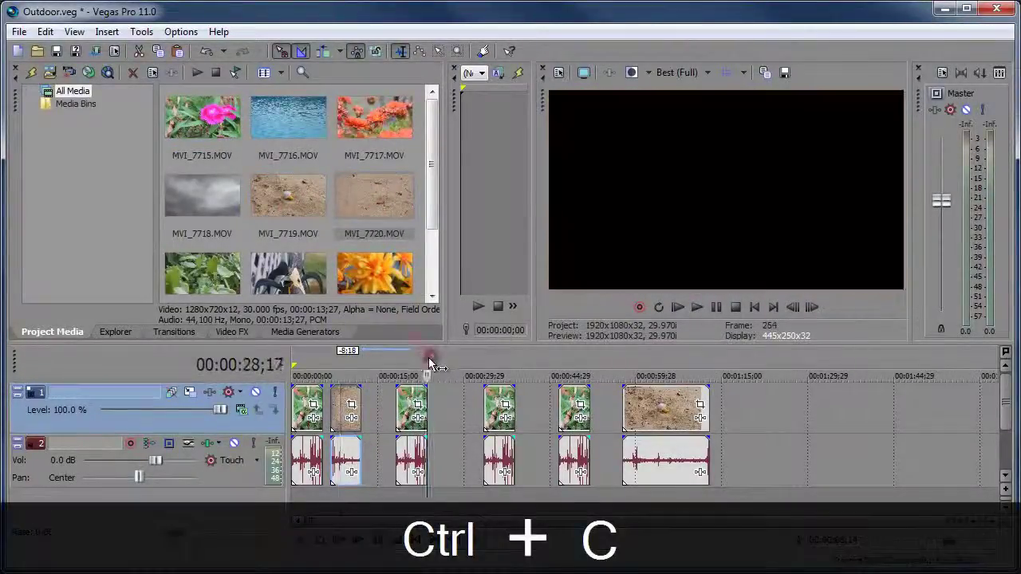
{"action": "key", "text": "ctrl+v"}
{"action": "left_click", "coordinate": [514, 365]}
{"action": "key", "text": "ctrl+v"}
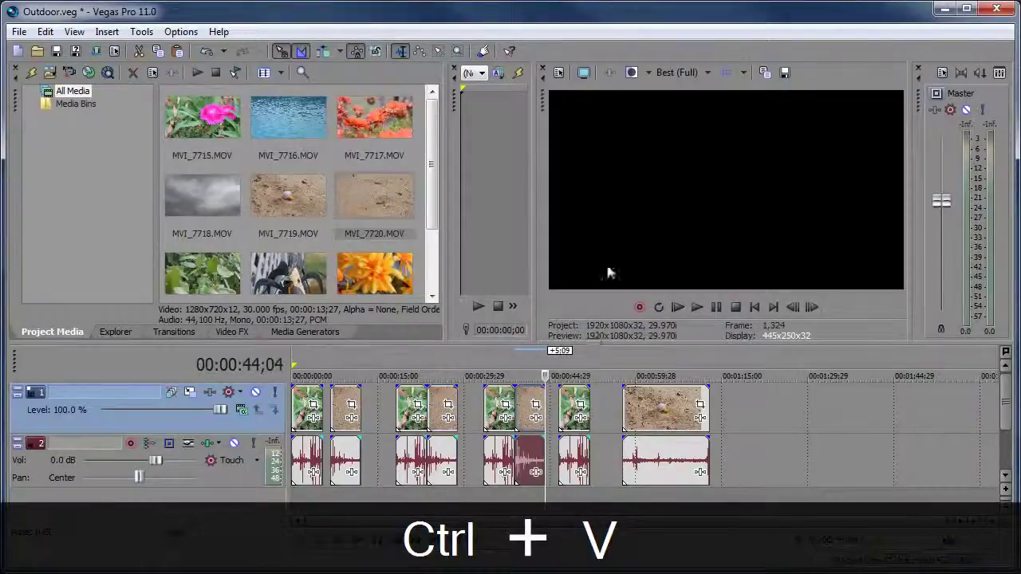
Step: Close the gaps between the timeline events using Auto Ripple, and insert a short MVI_7723 event inside the final MVI_7719 event
{"action": "left_click", "coordinate": [323, 55]}
{"action": "left_click_drag", "start_coordinate": [451, 403], "coordinate": [424, 404]}
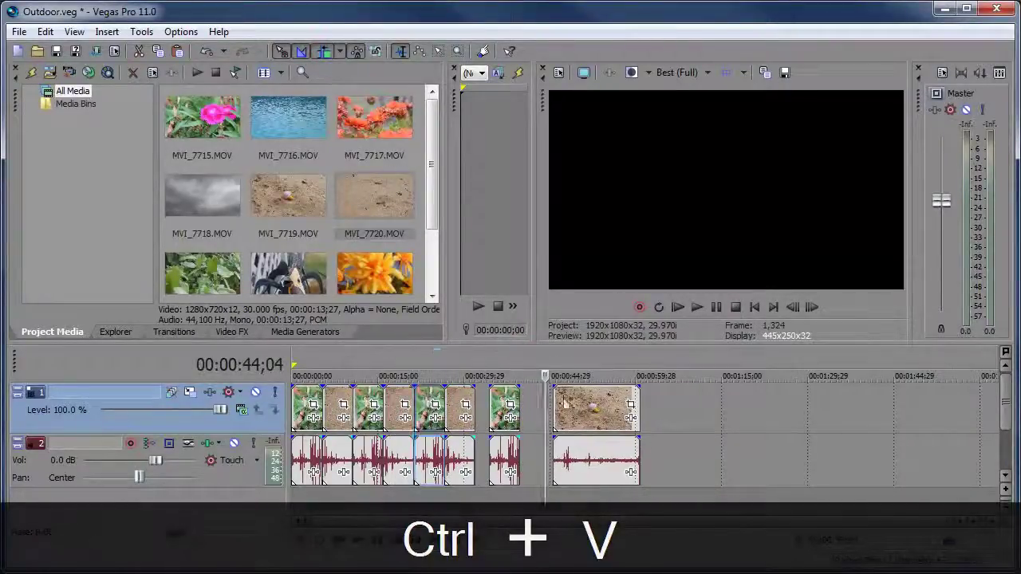
{"action": "left_click_drag", "start_coordinate": [570, 404], "coordinate": [491, 403]}
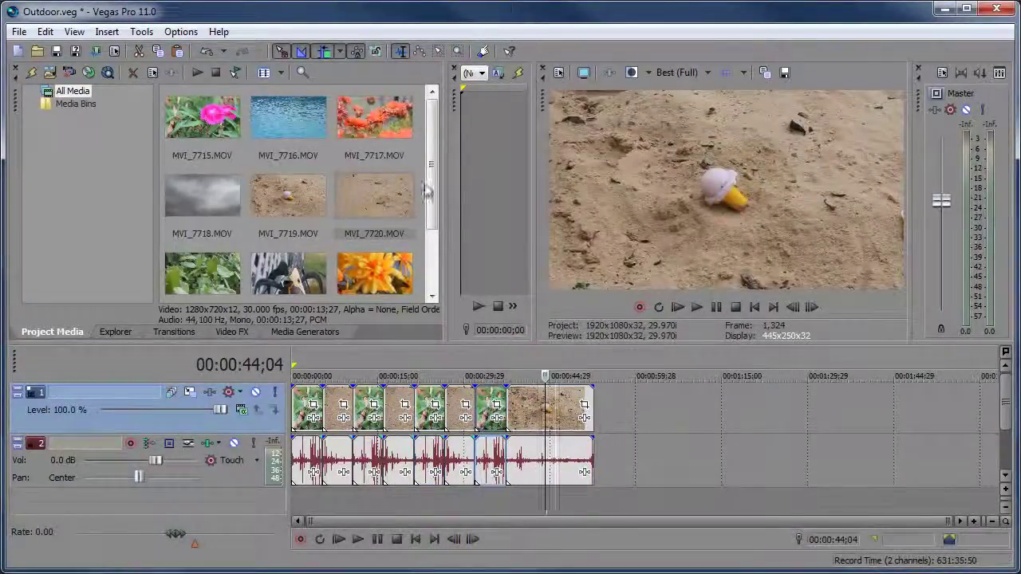
{"action": "left_click_drag", "start_coordinate": [375, 275], "coordinate": [587, 412]}
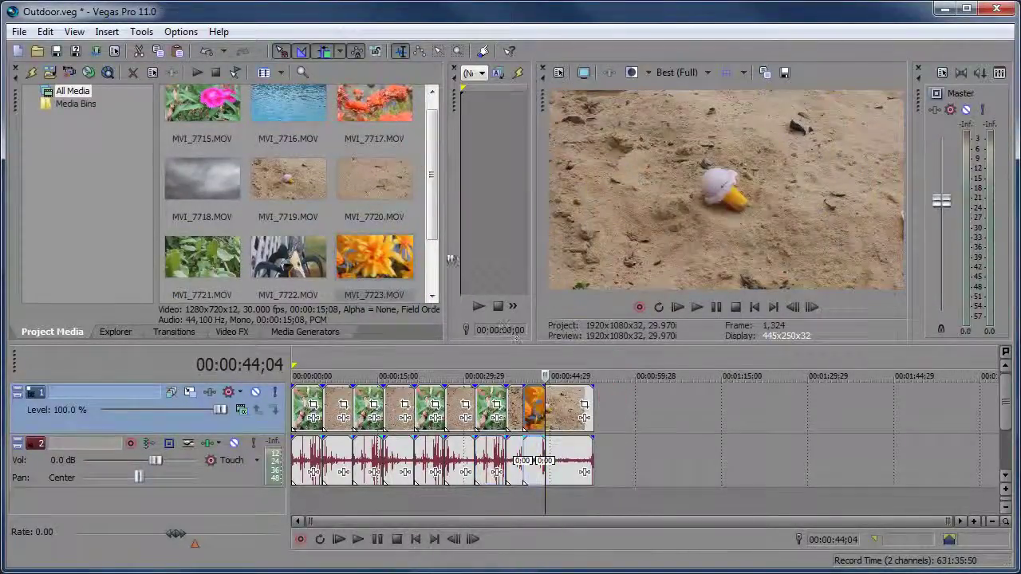
Step: Preview the MVI_7720 events on the timeline and select all timeline events that use that clip
{"action": "left_click_drag", "start_coordinate": [431, 363], "coordinate": [399, 362]}
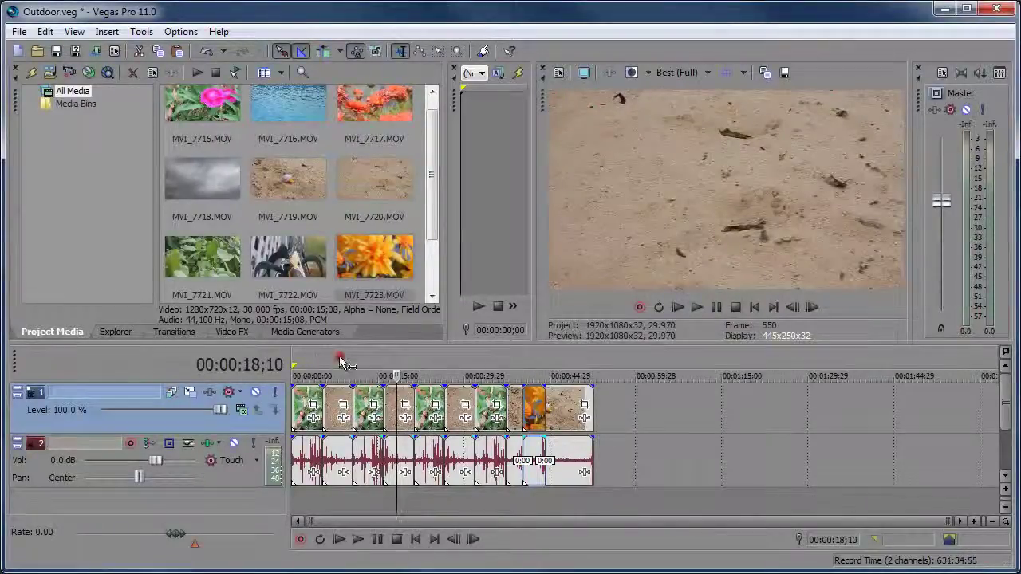
{"action": "left_click", "coordinate": [466, 368]}
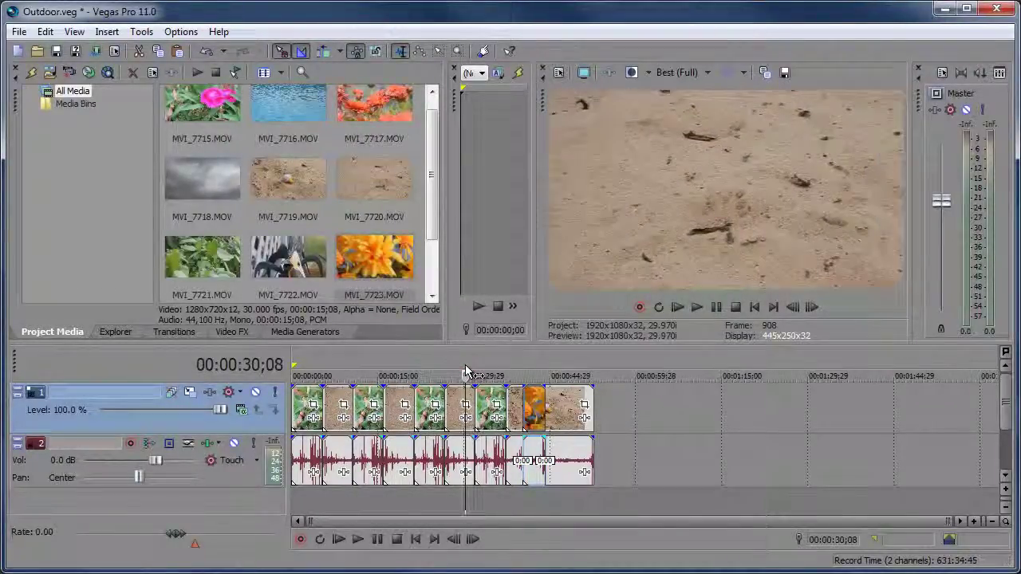
{"action": "left_click", "coordinate": [331, 368]}
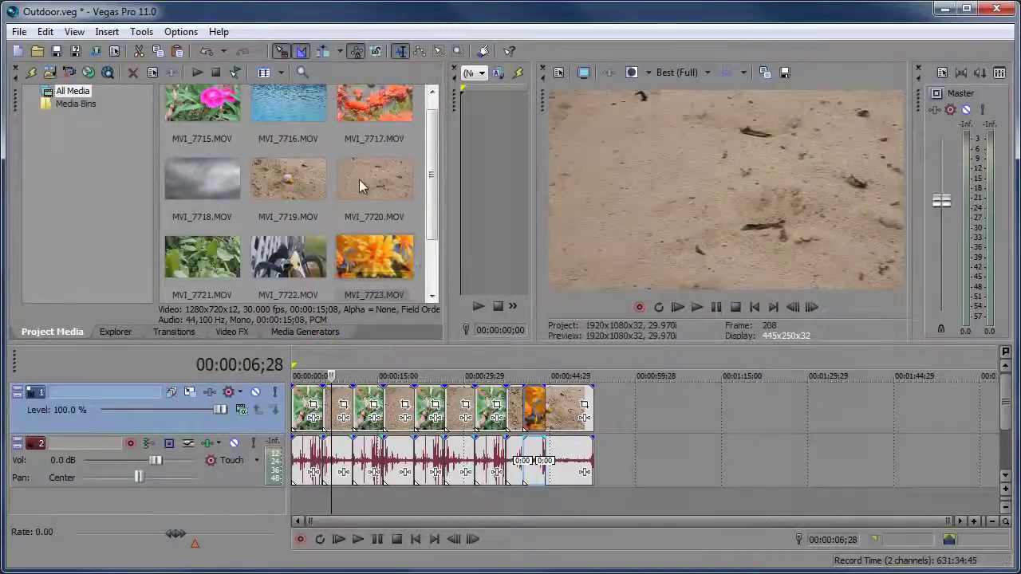
{"action": "right_click", "coordinate": [359, 183]}
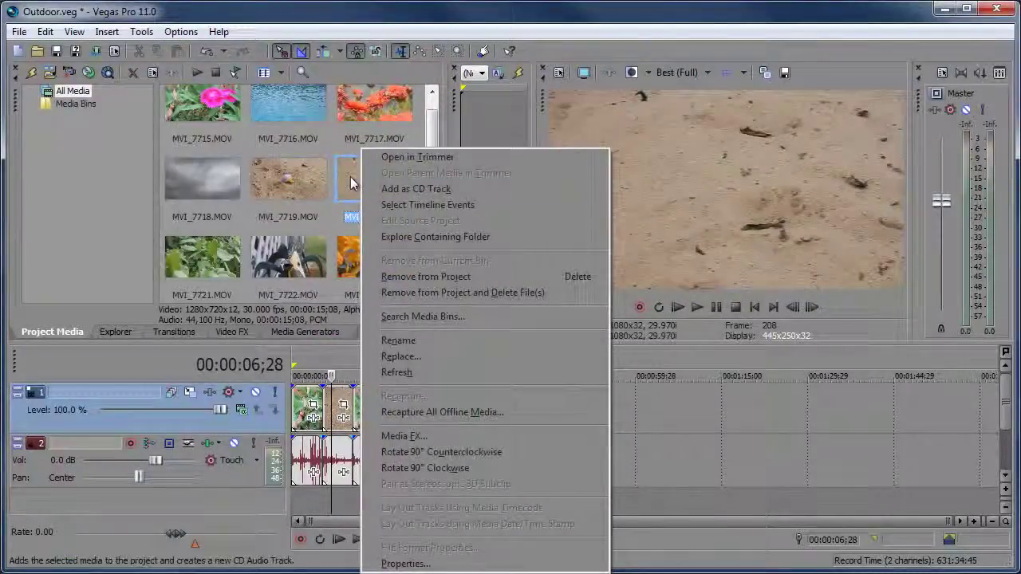
{"action": "left_click", "coordinate": [409, 207]}
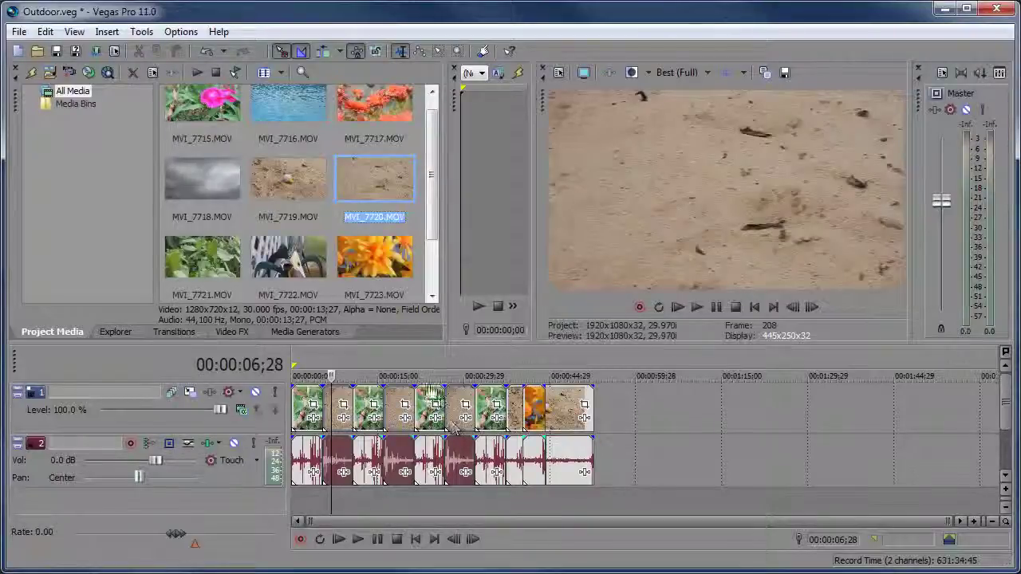
Step: Widen the Trimmer window and load the MVI_7715 clip into it
{"action": "scroll", "coordinate": [428, 164], "scroll_direction": "up", "scroll_amount": 1}
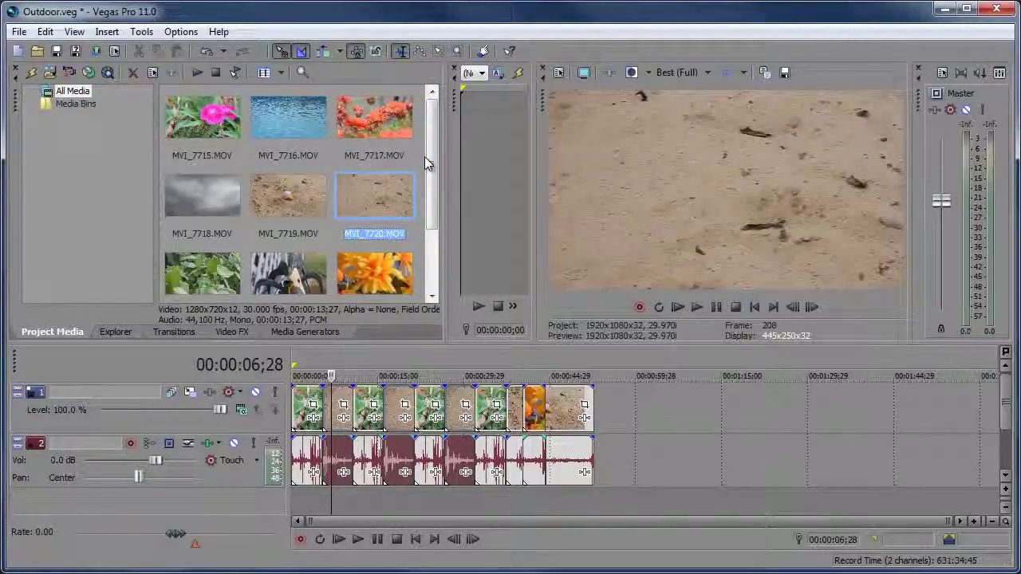
{"action": "key", "text": "Home"}
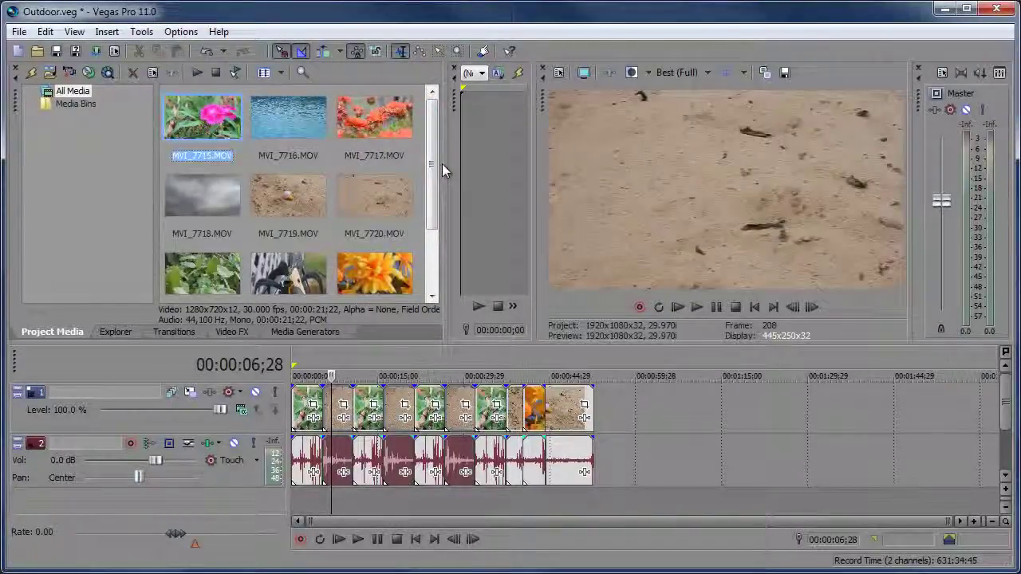
{"action": "left_click_drag", "start_coordinate": [444, 170], "coordinate": [240, 209]}
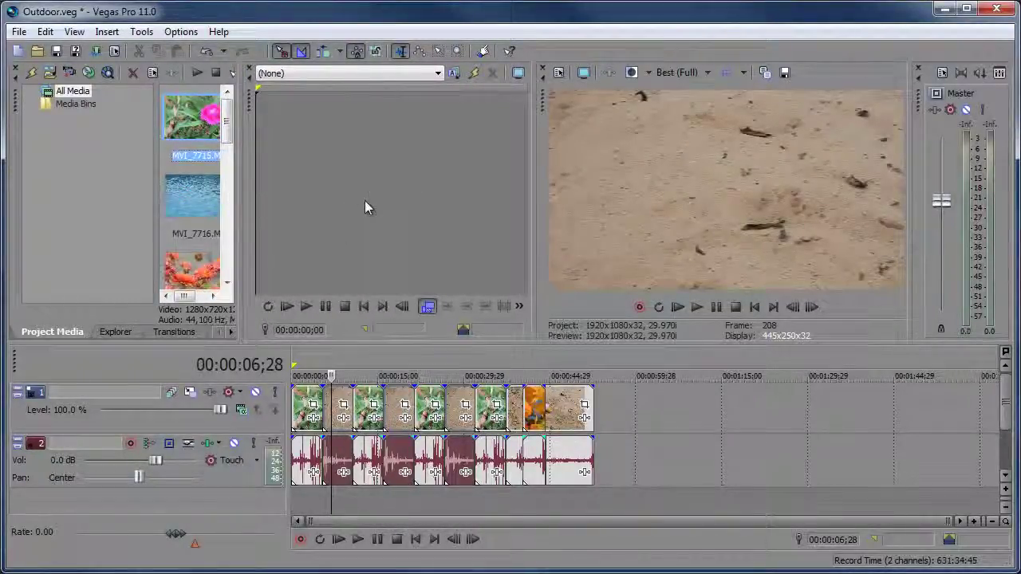
{"action": "left_click_drag", "start_coordinate": [209, 132], "coordinate": [296, 125]}
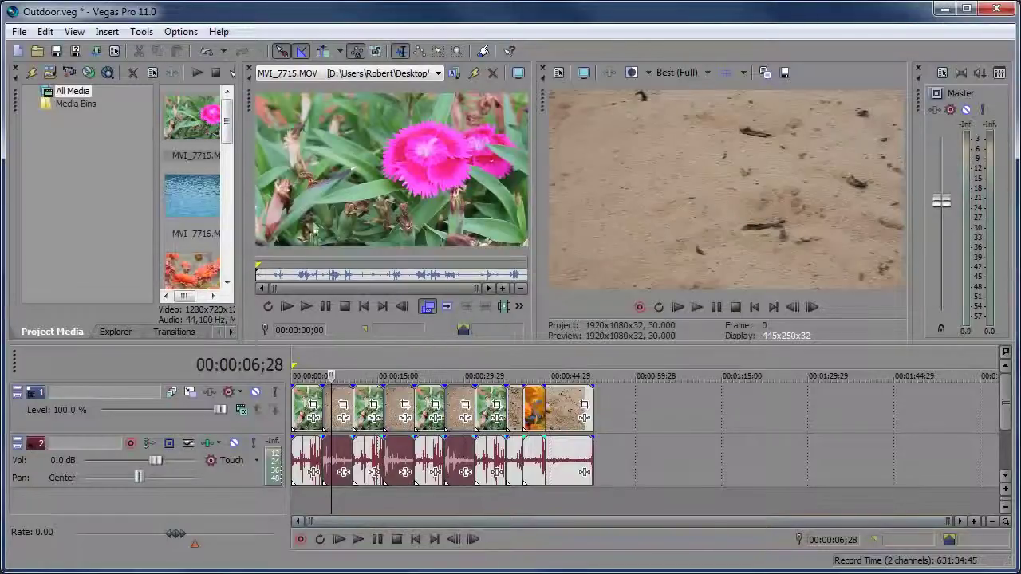